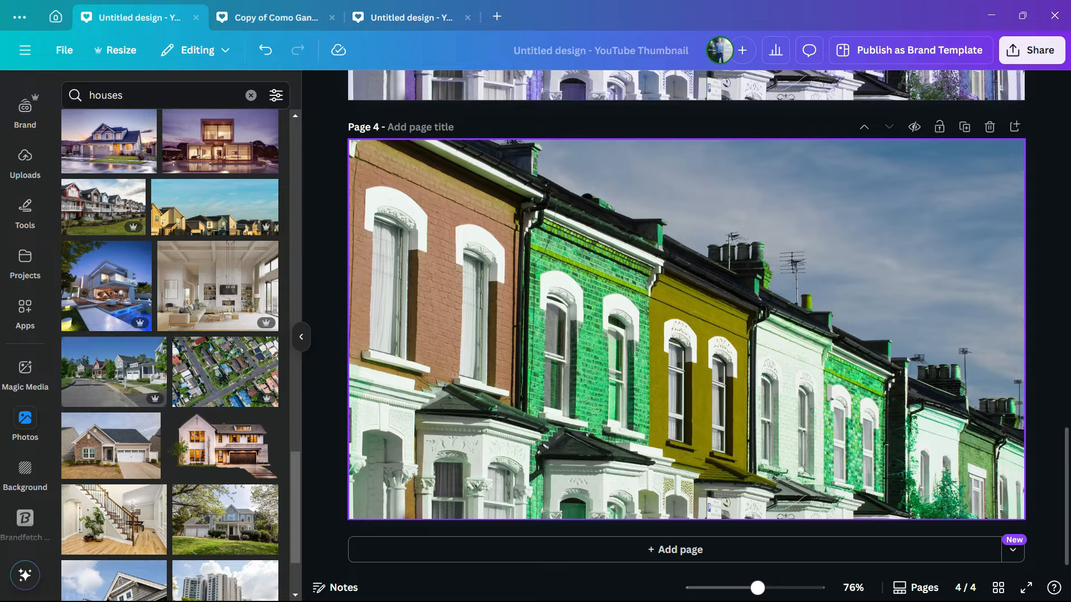
# Scroll through the four pages of the recolored row-houses thumbnail design
pyautogui.scroll(15, 686, 322)
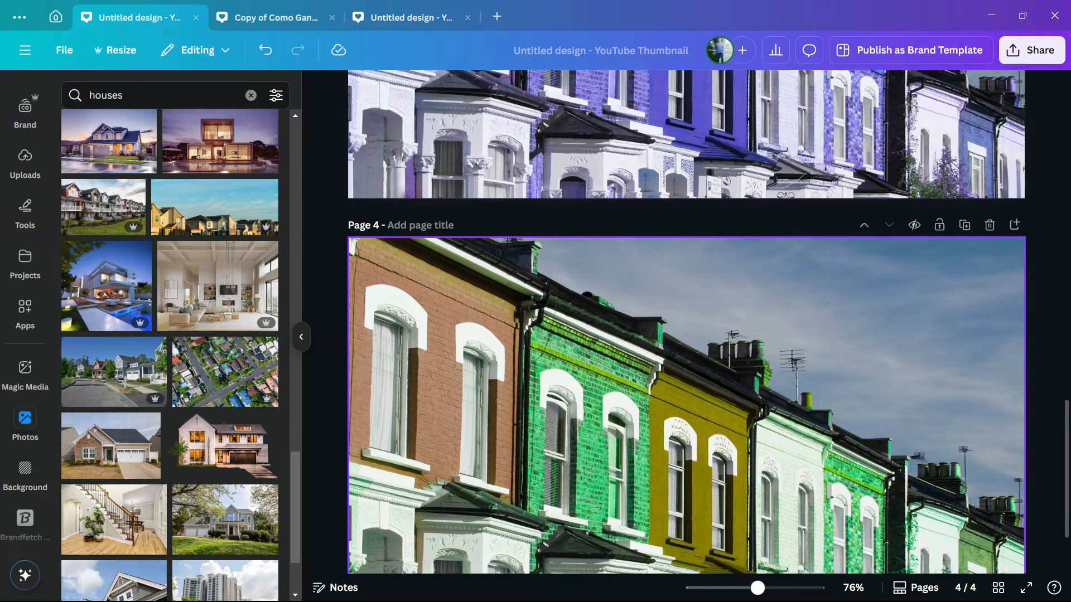
pyautogui.scroll(2, 686, 323)
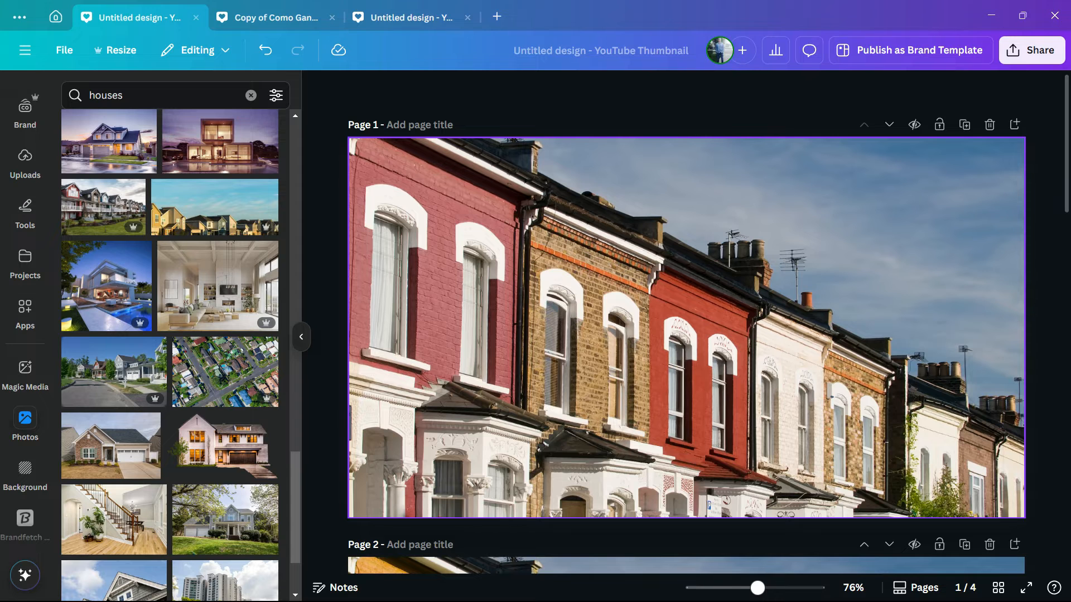
pyautogui.scroll(-5, 686, 323)
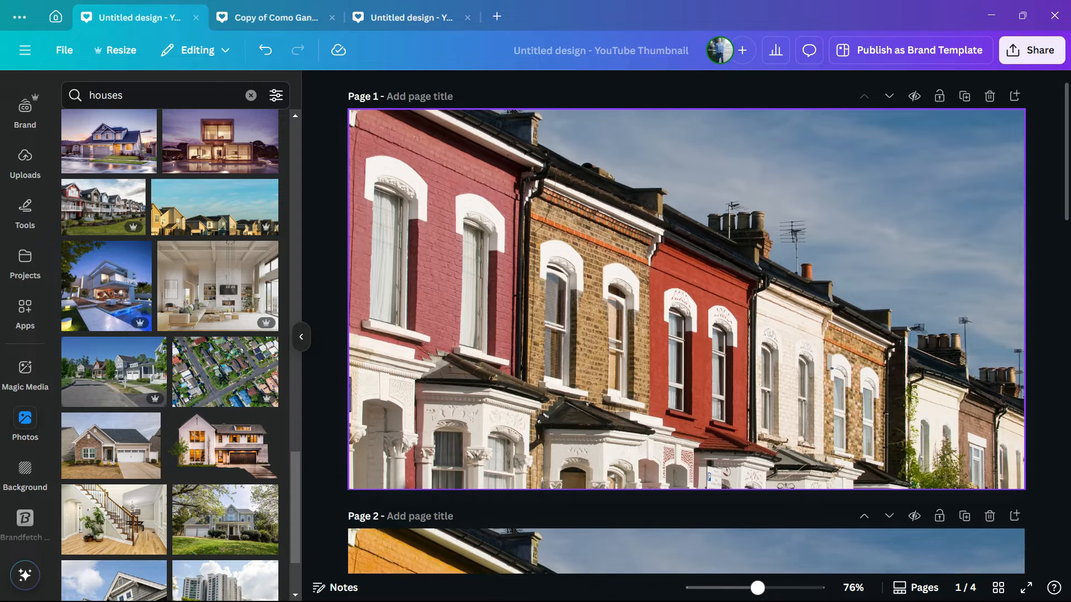
pyautogui.scroll(5, 686, 323)
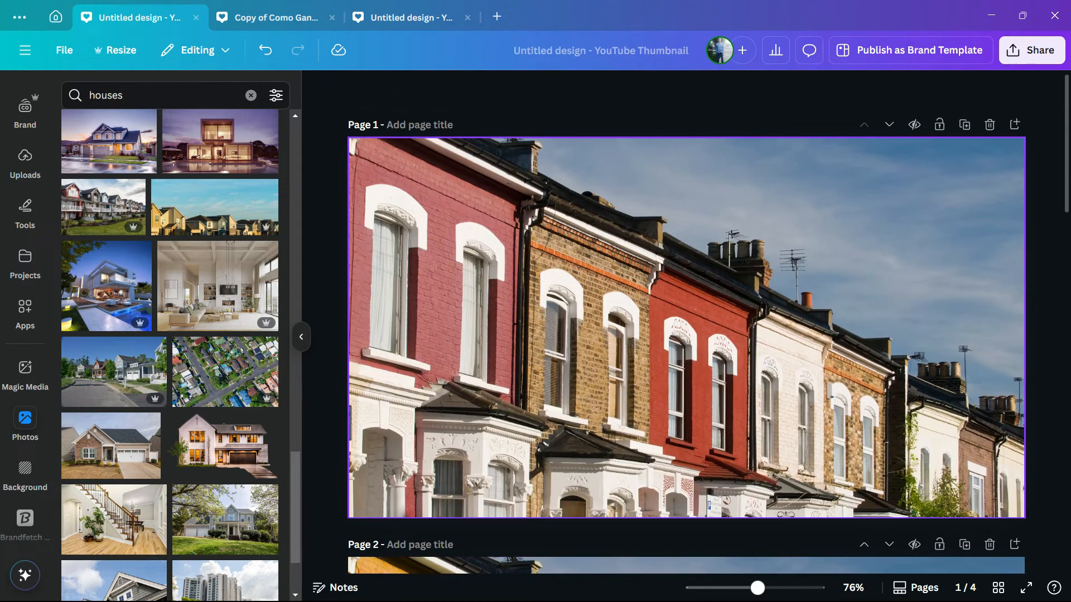
pyautogui.scroll(-5, 686, 324)
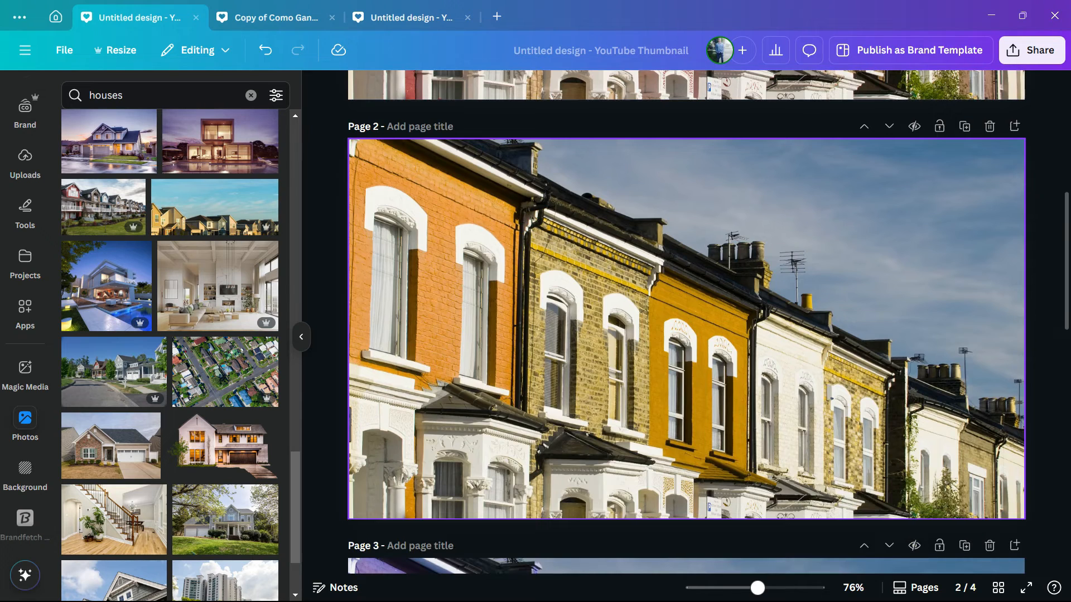
pyautogui.scroll(-5, 686, 323)
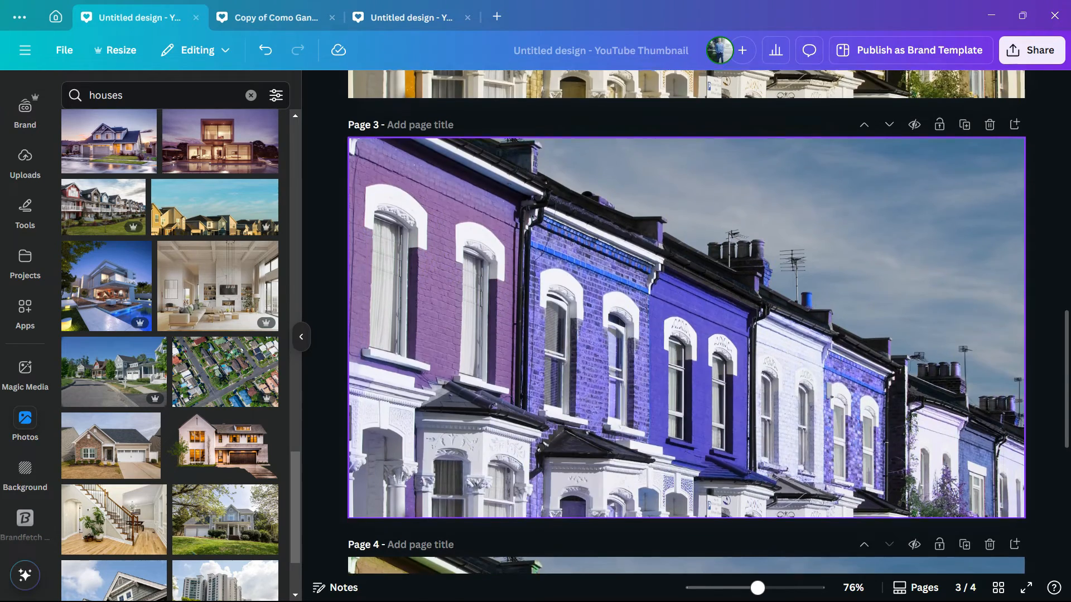
pyautogui.scroll(-5, 686, 323)
pyautogui.scroll(15, 686, 323)
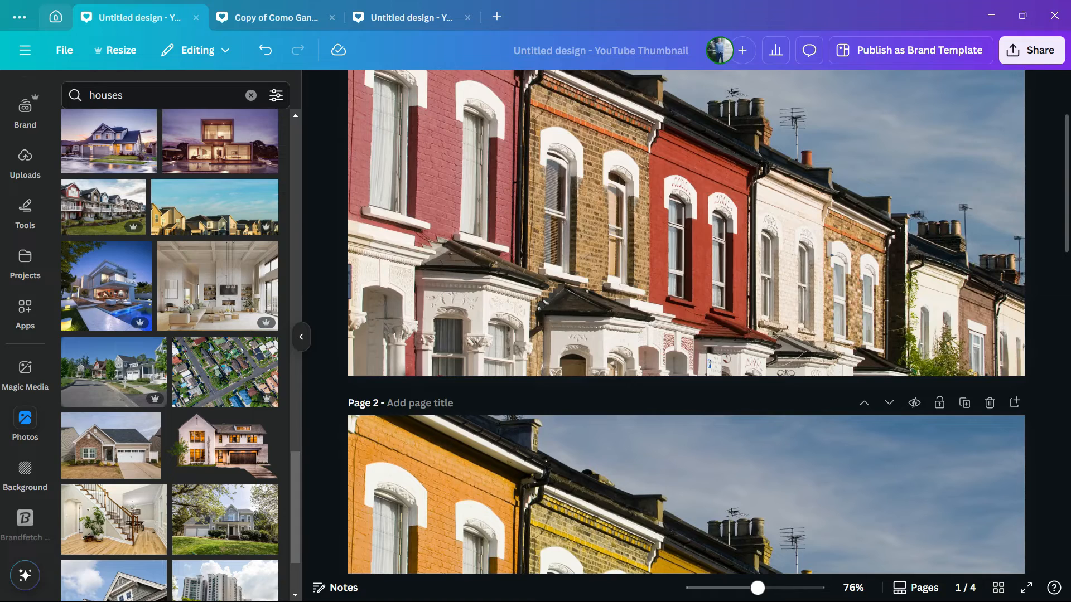
# Create a new YouTube Thumbnail design from the home page and open the stock photo library
pyautogui.click(56, 17)
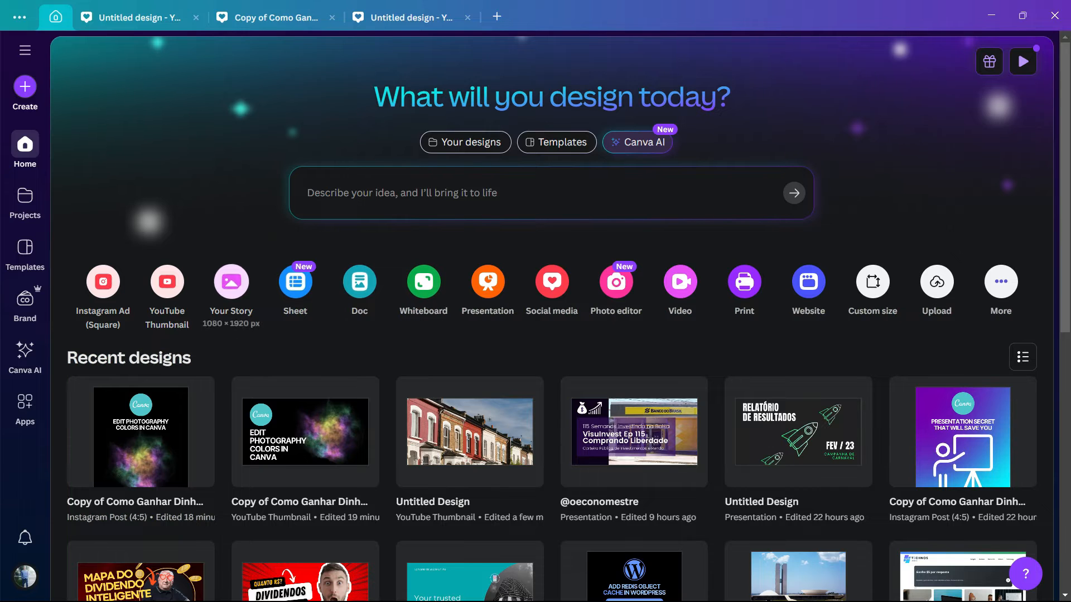
pyautogui.click(167, 283)
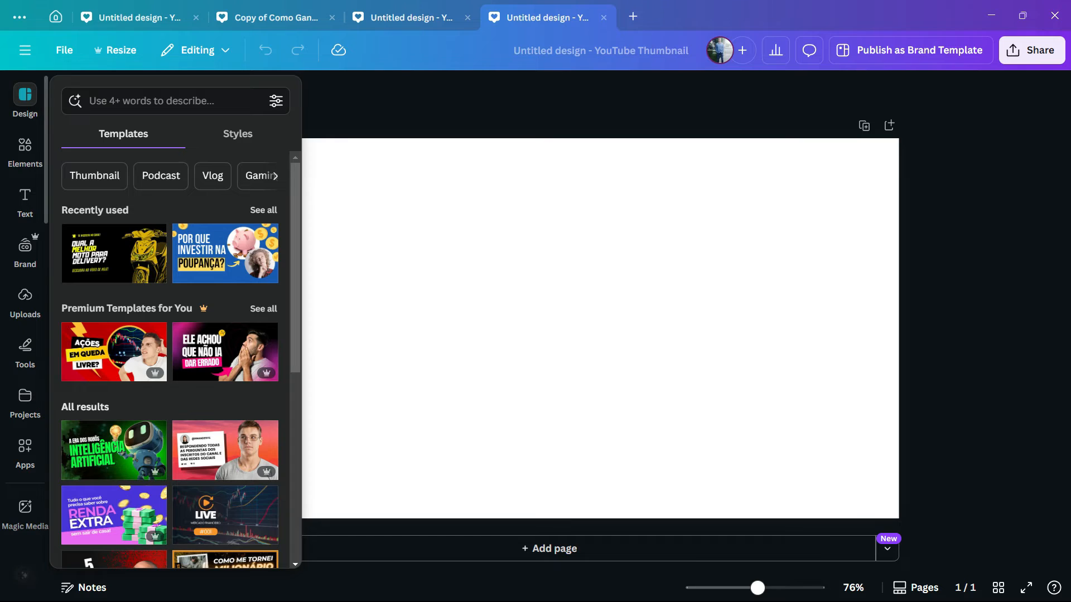
pyautogui.click(26, 302)
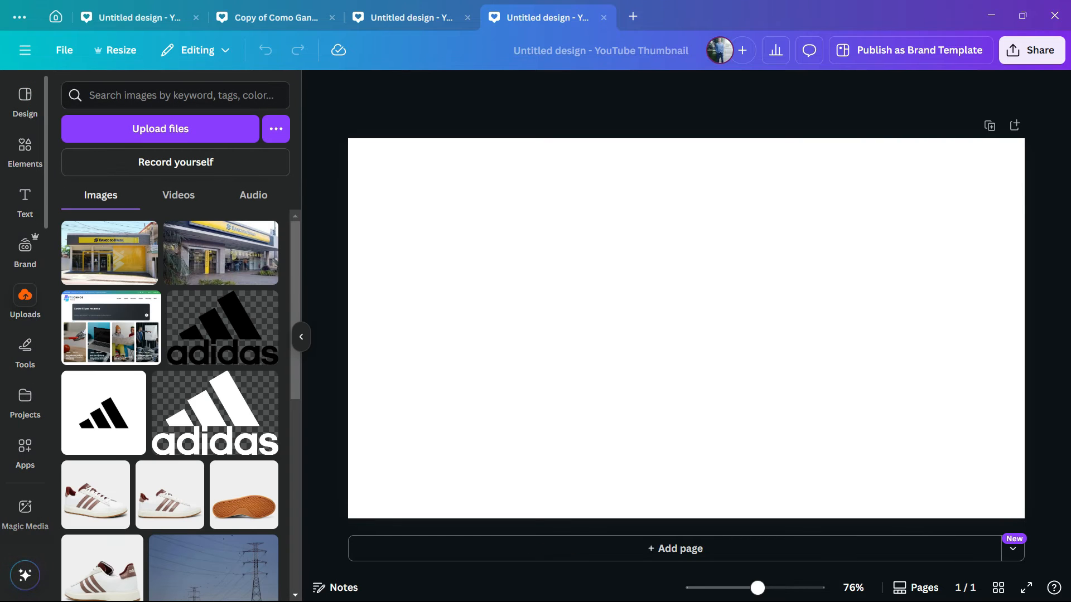
pyautogui.scroll(-3, 25, 346)
pyautogui.click(25, 424)
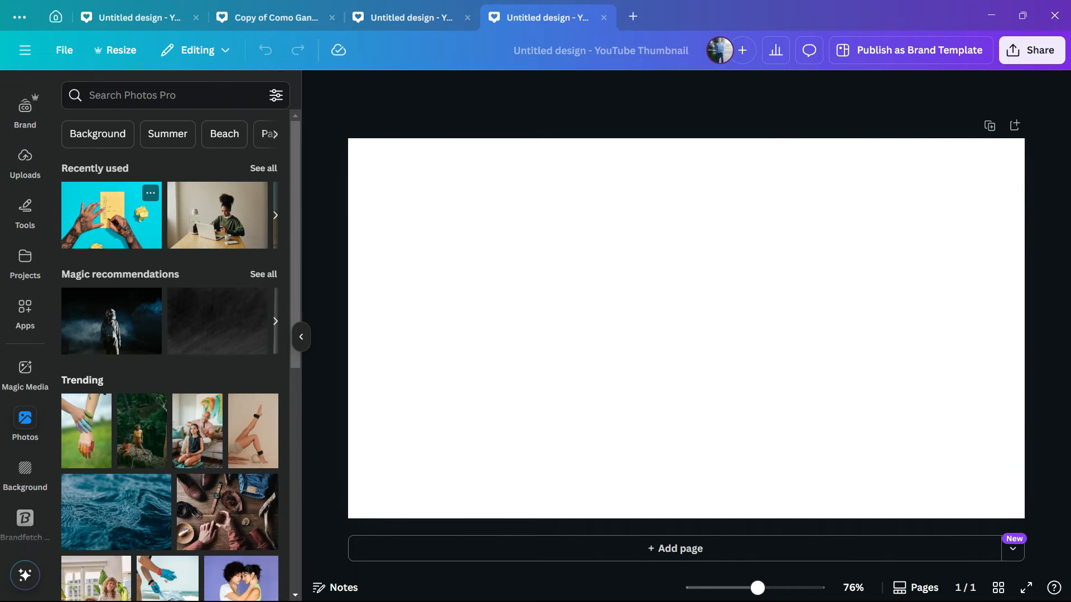
# Place the hands-and-notepad photo over the whole thumbnail and shift its cyan backdrop's hue to 58
pyautogui.moveTo(112, 215); pyautogui.dragTo(402, 200)
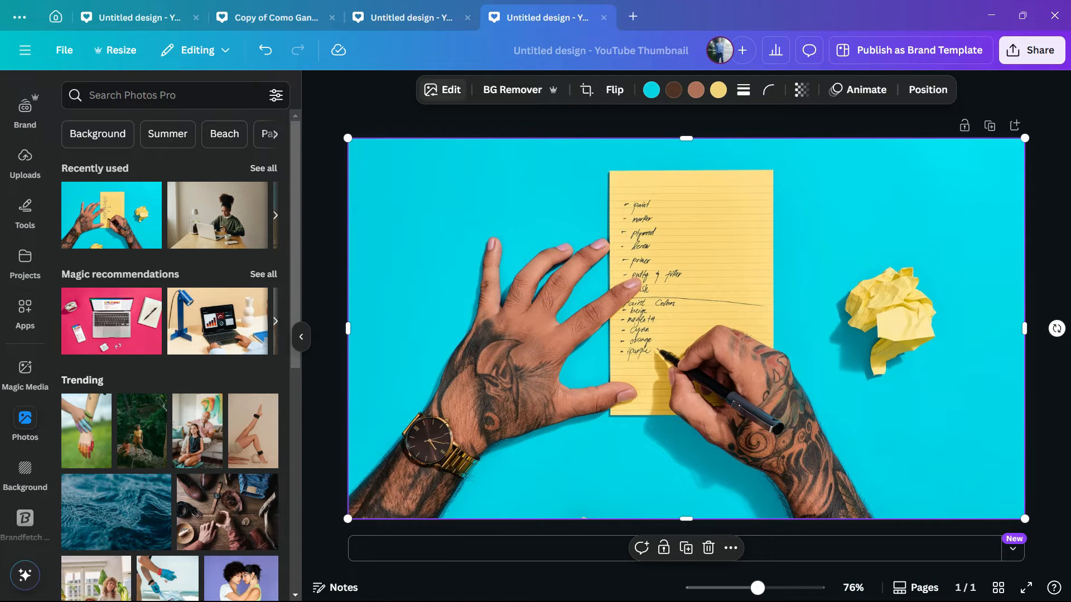
pyautogui.click(443, 92)
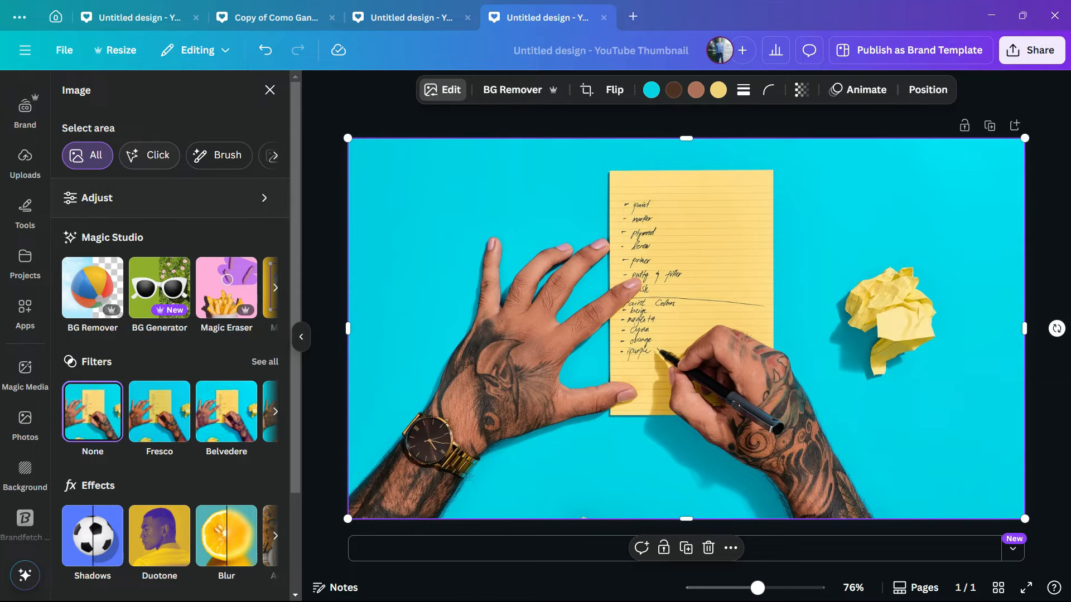
pyautogui.click(121, 199)
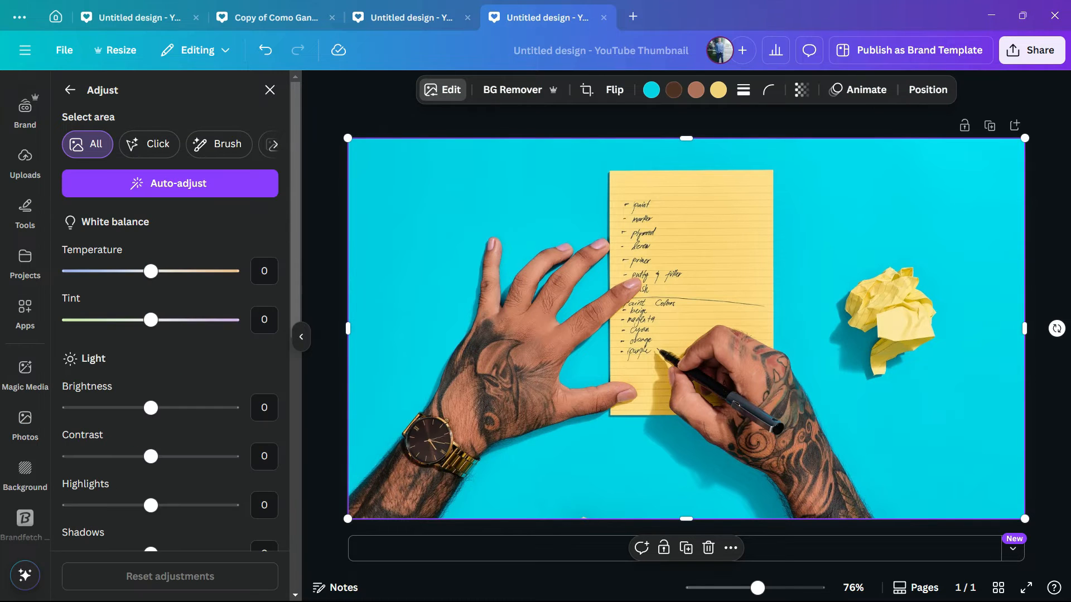
pyautogui.scroll(-6, 170, 335)
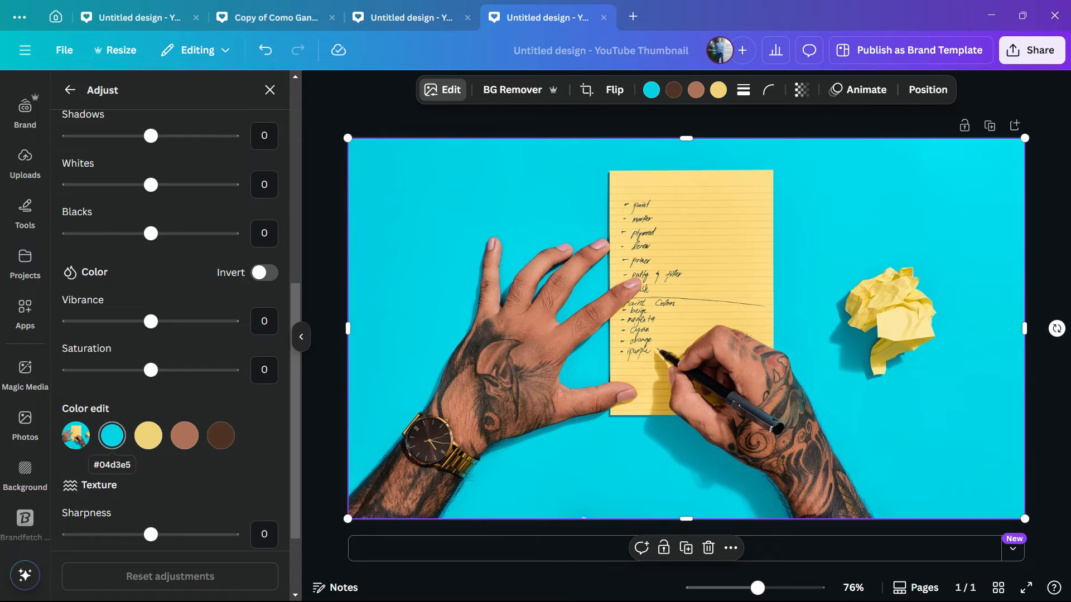
pyautogui.click(112, 435)
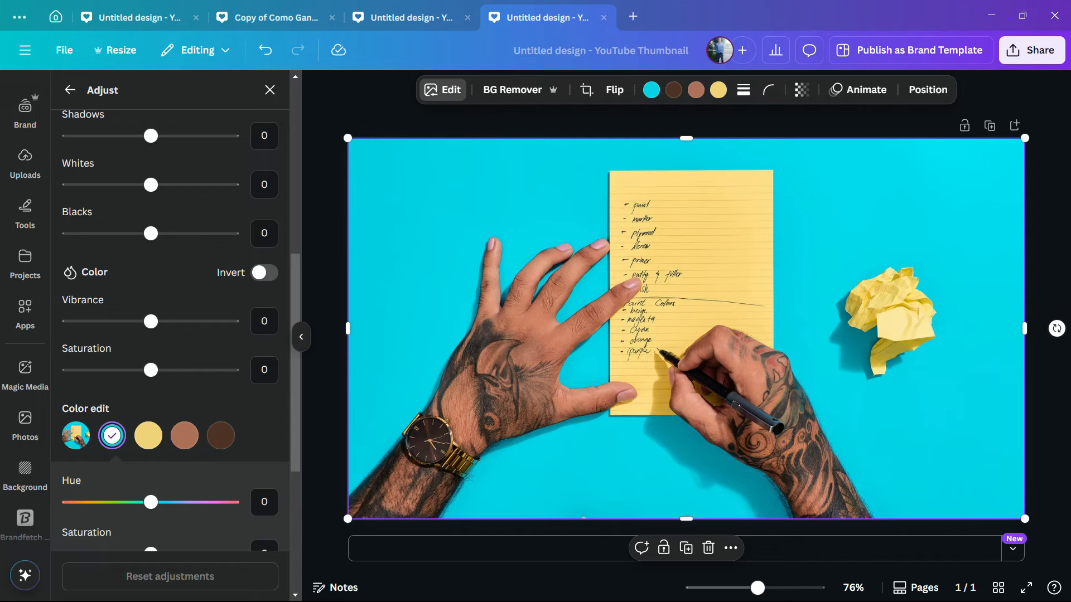
pyautogui.moveTo(151, 502); pyautogui.dragTo(198, 502)
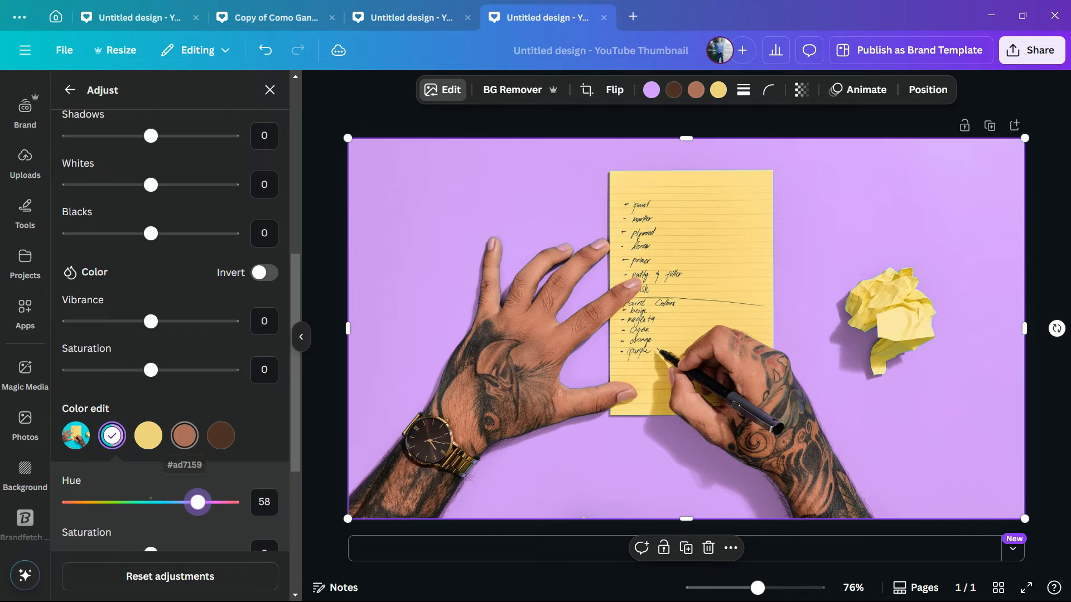
# Shift the hue of the notepad's yellow color in the photo to 99
pyautogui.click(184, 435)
pyautogui.click(148, 435)
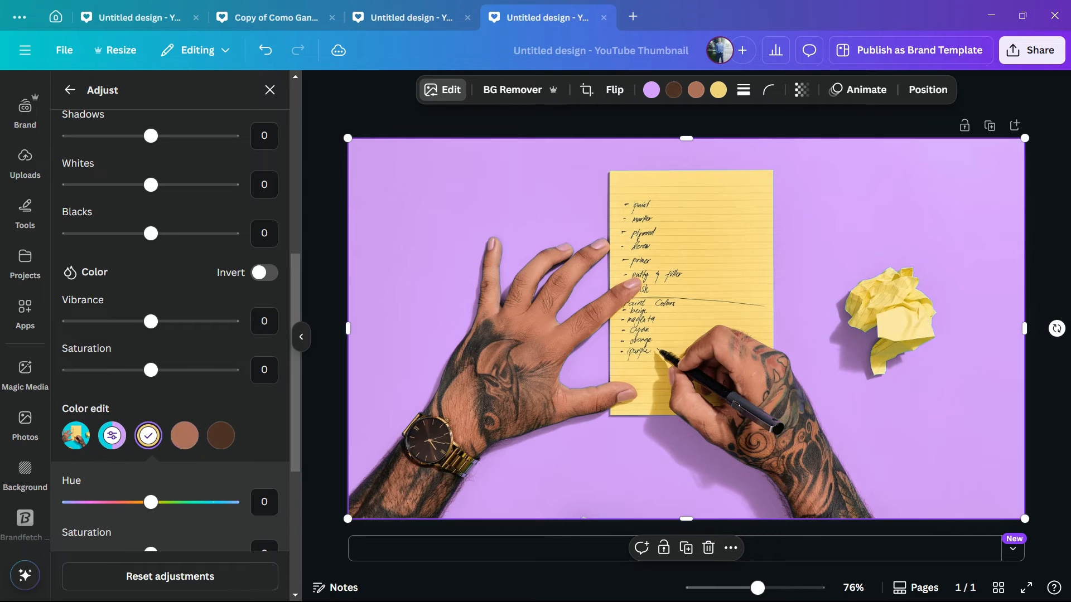
pyautogui.scroll(-3, 151, 424)
pyautogui.moveTo(150, 362); pyautogui.dragTo(232, 363)
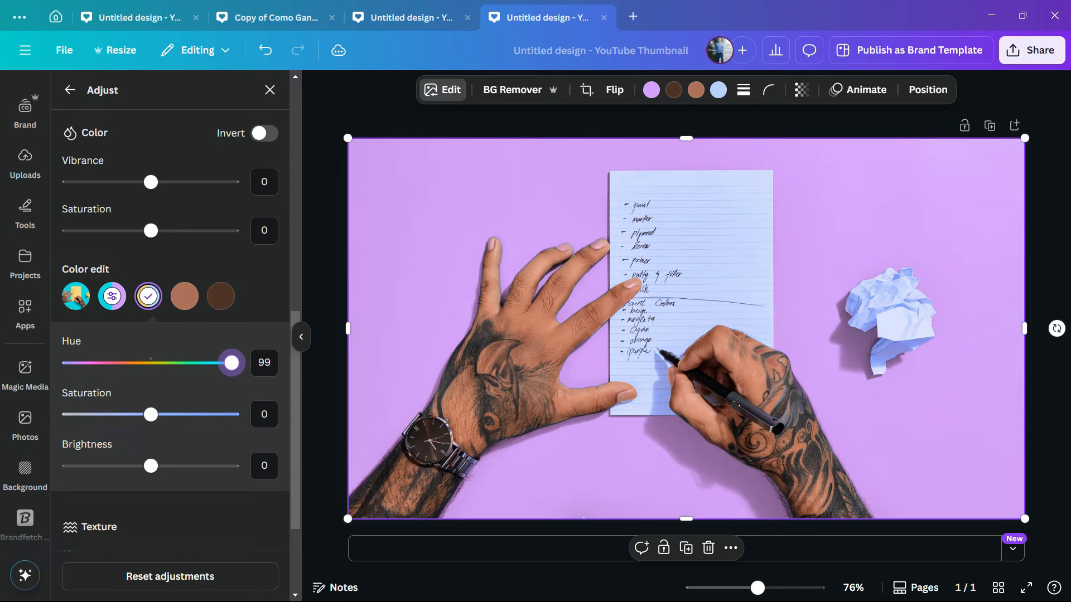
# Delete the recolored notepad photo from the thumbnail
pyautogui.scroll(8, 162, 234)
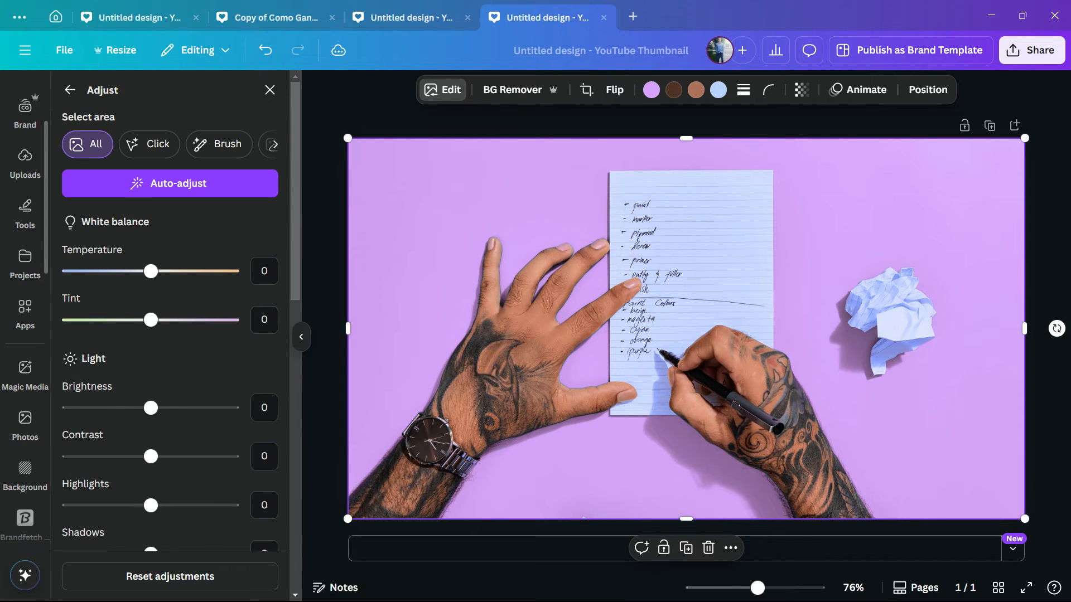
pyautogui.scroll(3, 25, 223)
pyautogui.scroll(-10, 25, 302)
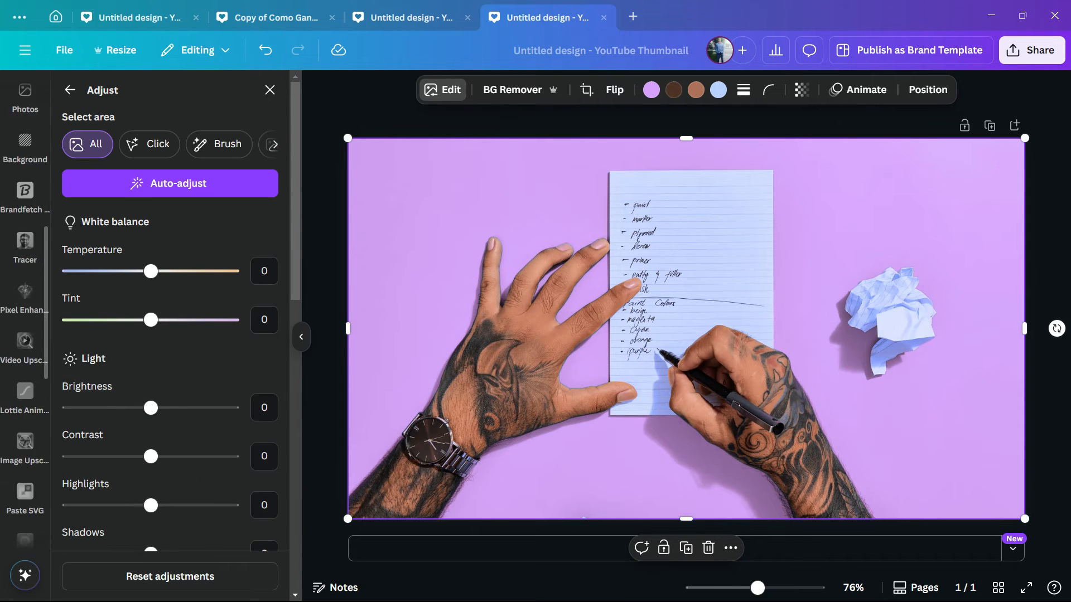
pyautogui.scroll(3, 25, 302)
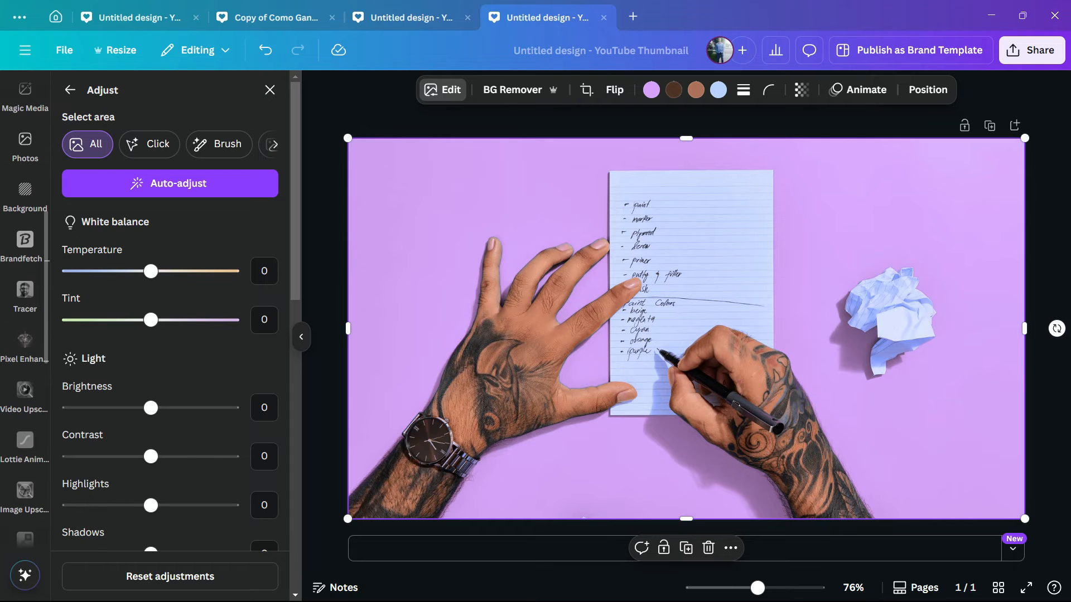
pyautogui.scroll(5, 25, 302)
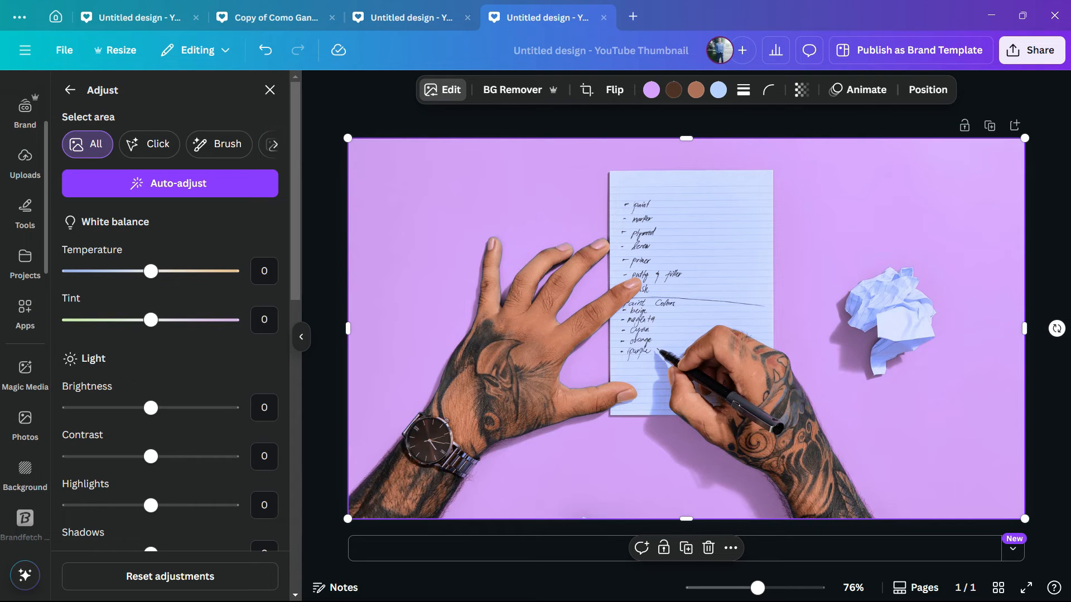
pyautogui.click(25, 424)
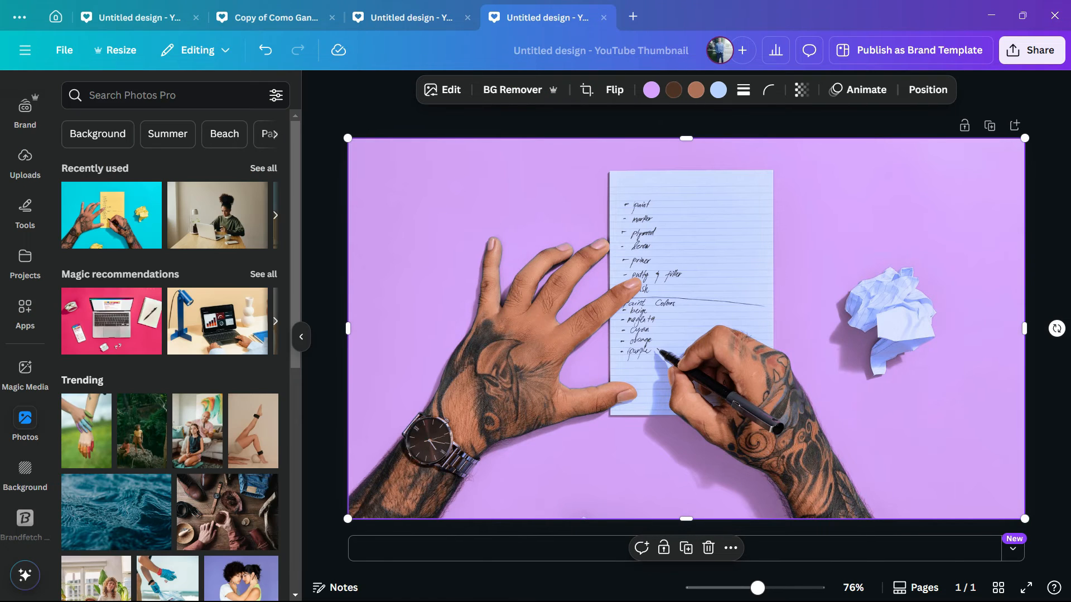
pyautogui.press('Delete')
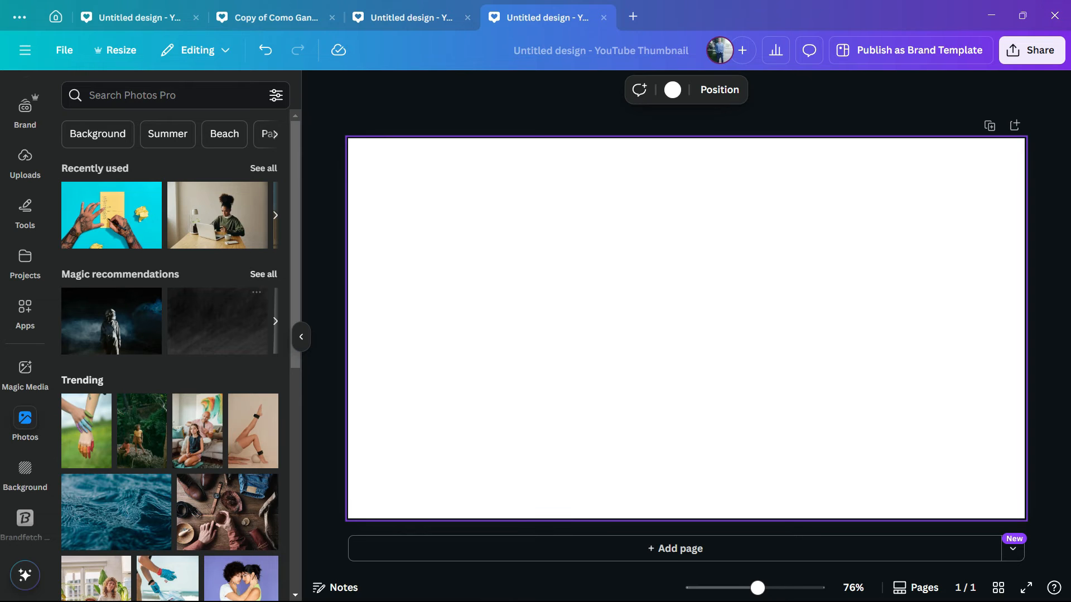
pyautogui.click(112, 215)
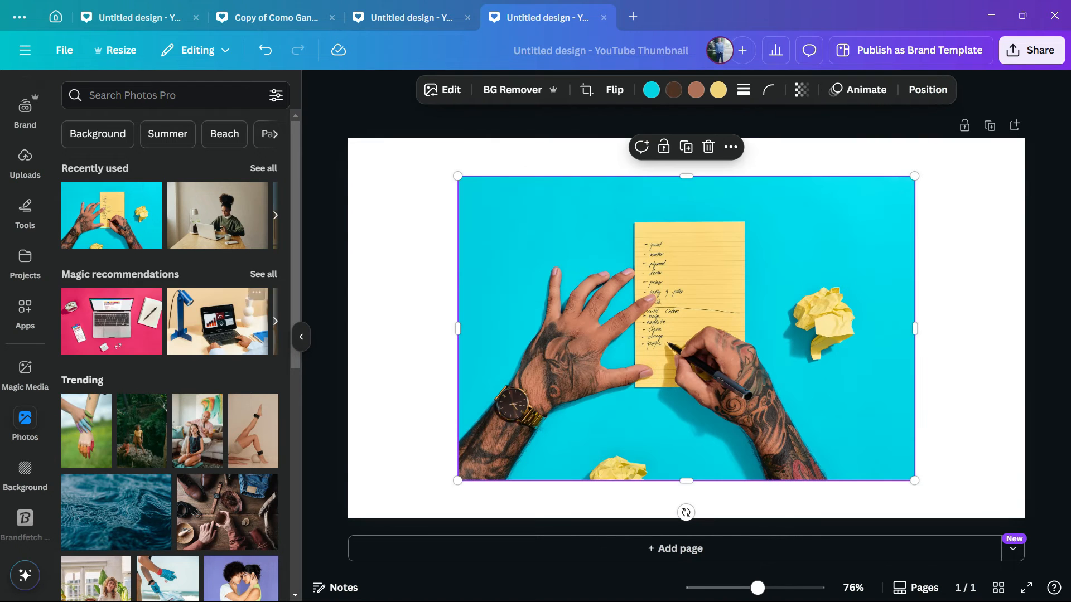
pyautogui.press('Delete')
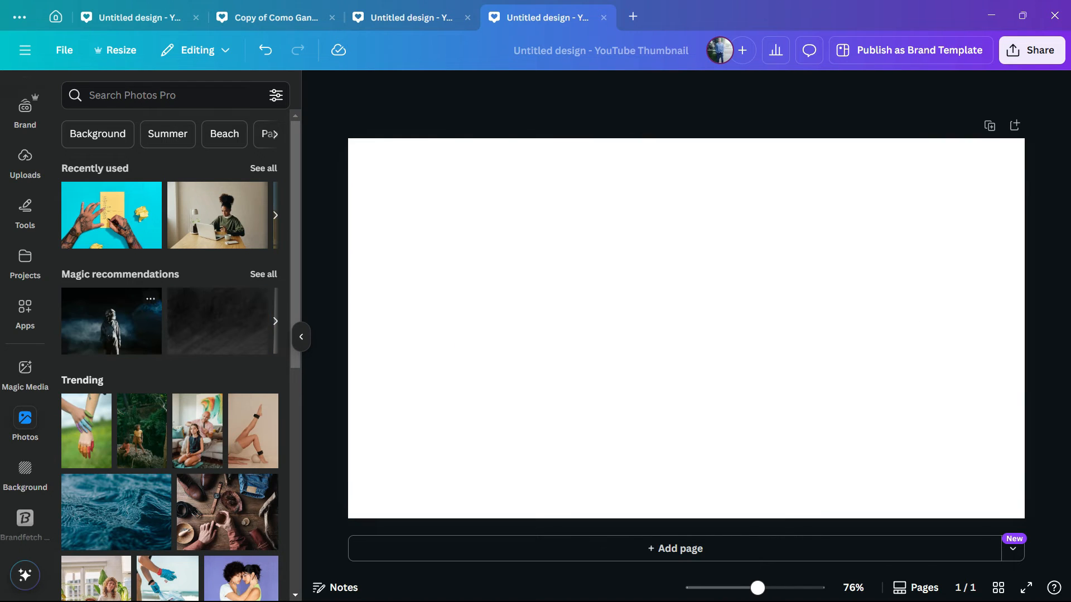
pyautogui.click(111, 216)
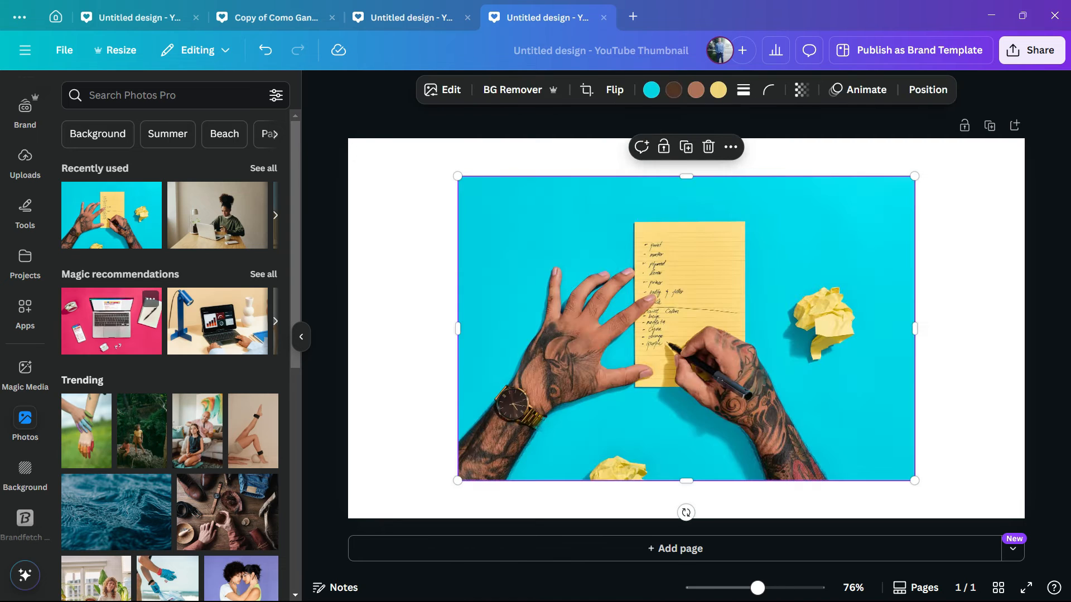
pyautogui.click(111, 321)
pyautogui.moveTo(659, 324); pyautogui.dragTo(589, 456)
pyautogui.click(691, 245)
pyautogui.press('Delete')
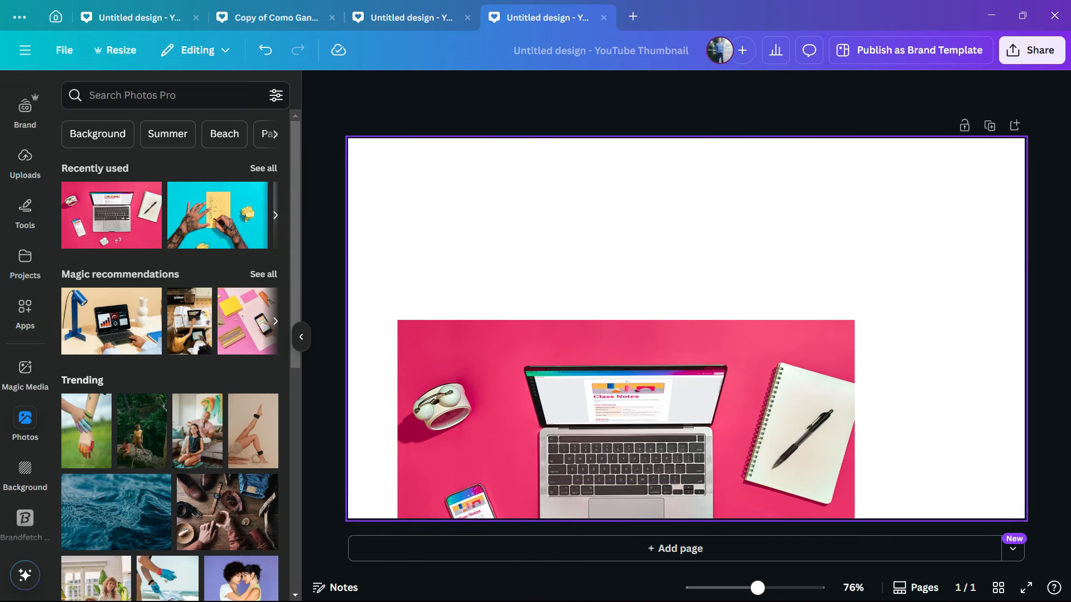
pyautogui.click(659, 379)
pyautogui.press('Delete')
# Add the laptop desk photo to fill the thumbnail and recolor its pink backdrop to violet
pyautogui.click(112, 215)
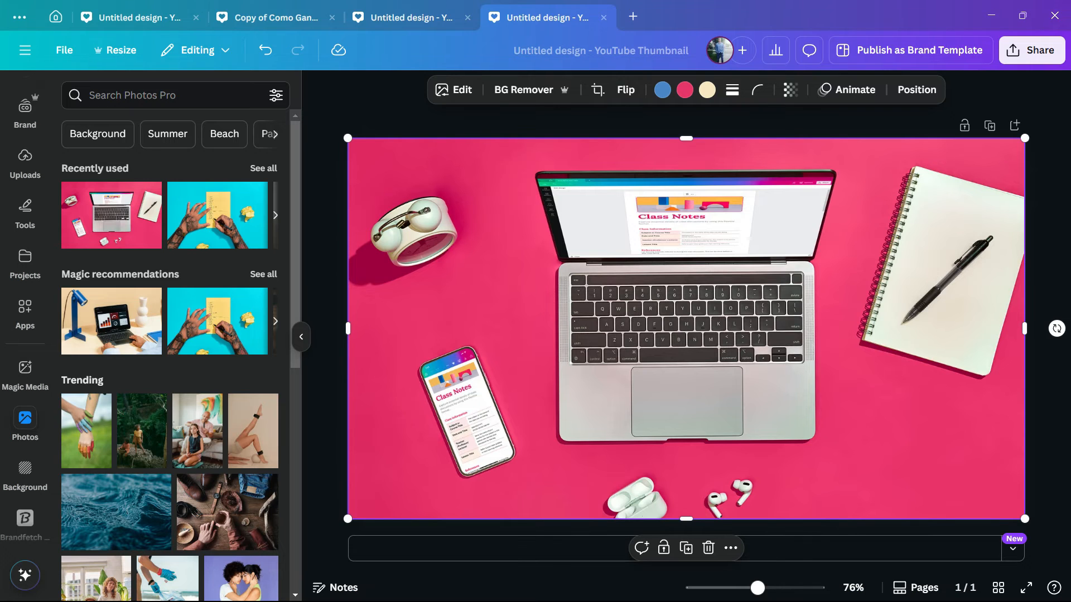
pyautogui.click(685, 89)
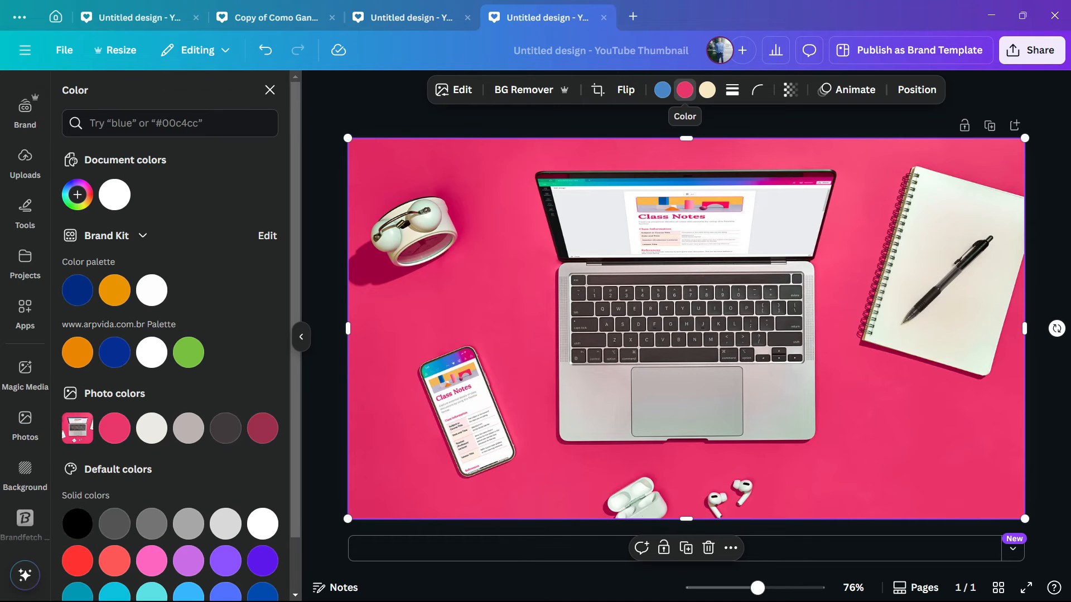
pyautogui.click(189, 428)
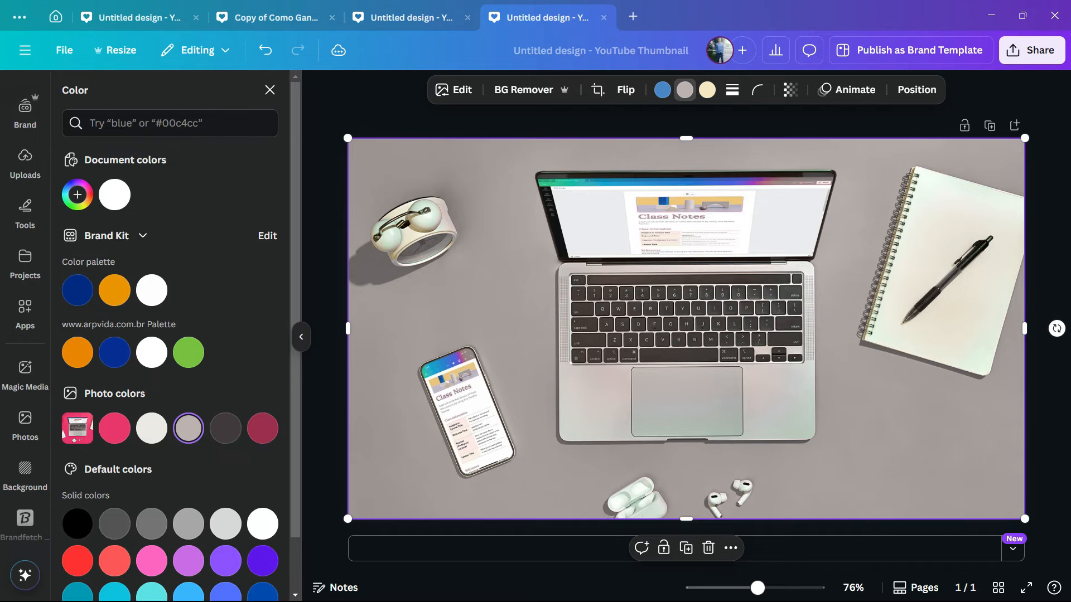
pyautogui.scroll(-2, 188, 427)
pyautogui.click(225, 500)
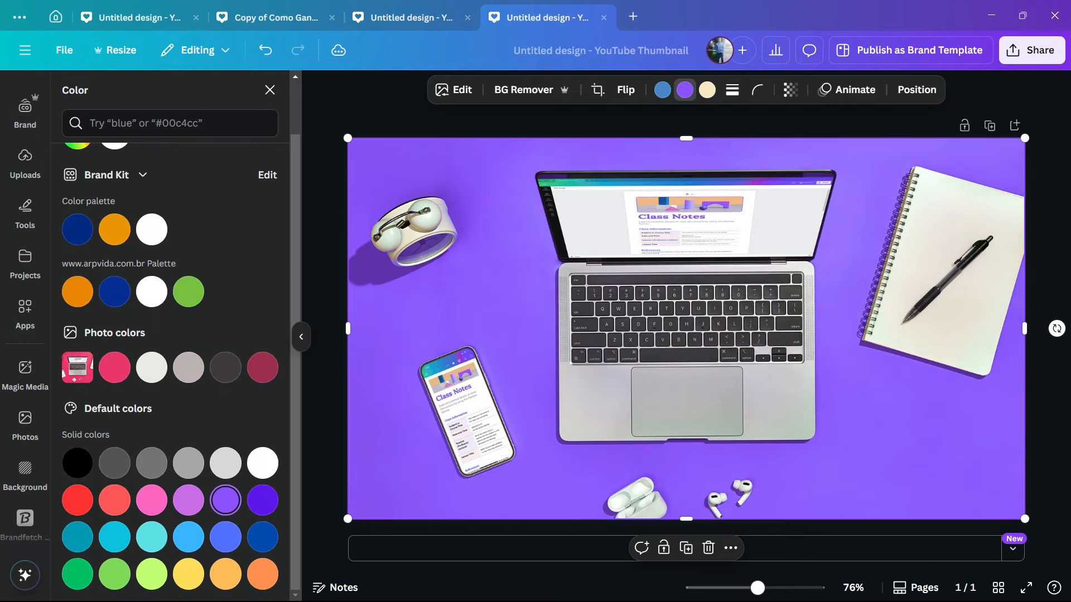
pyautogui.click(188, 537)
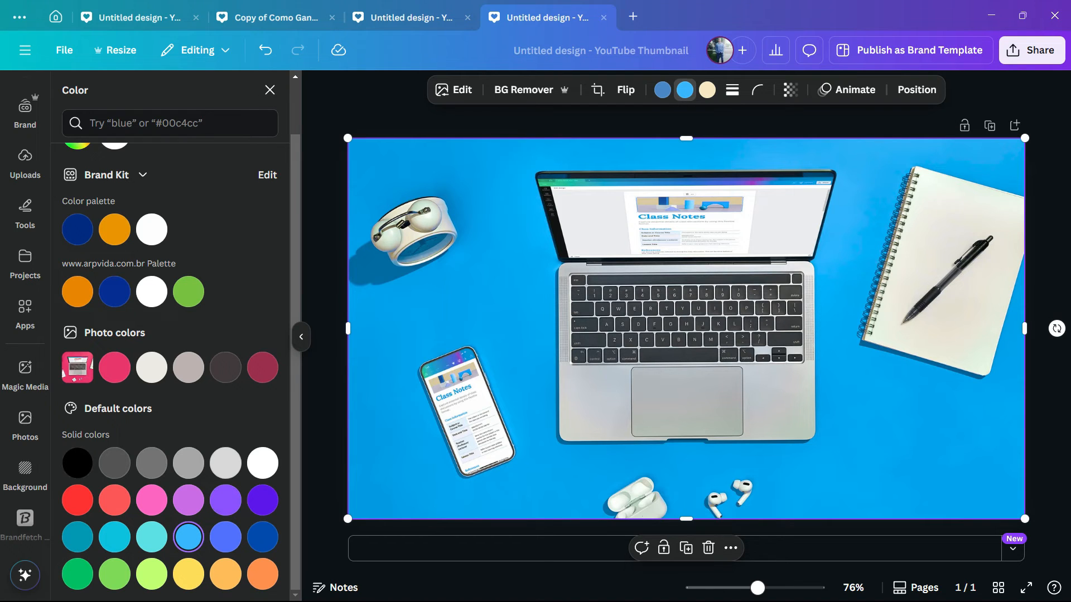
pyautogui.click(262, 500)
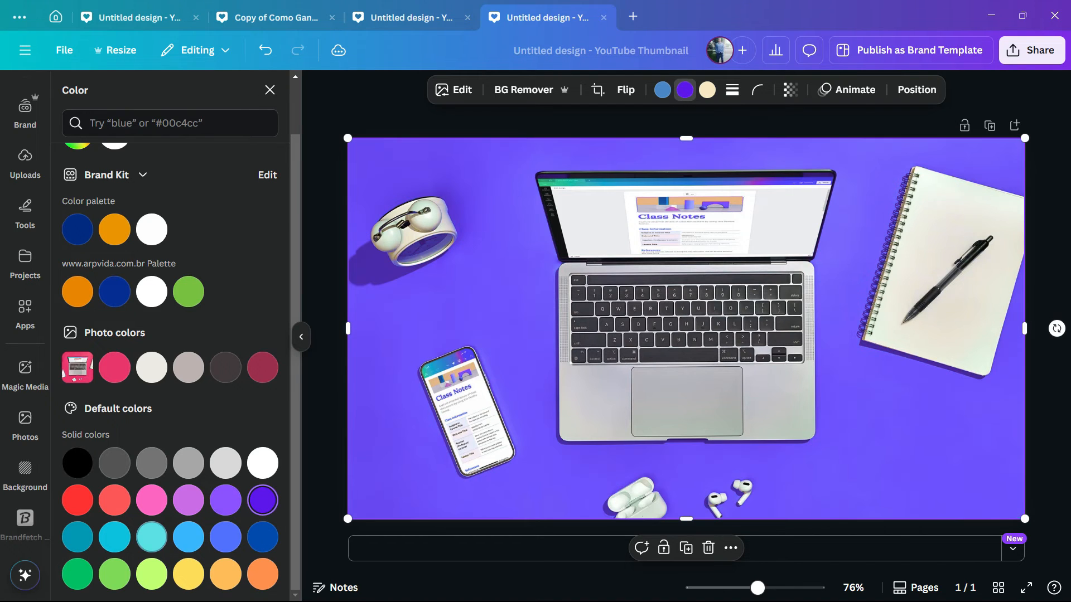
# Recolor the laptop photo's backdrop to cyan
pyautogui.click(152, 537)
pyautogui.click(114, 537)
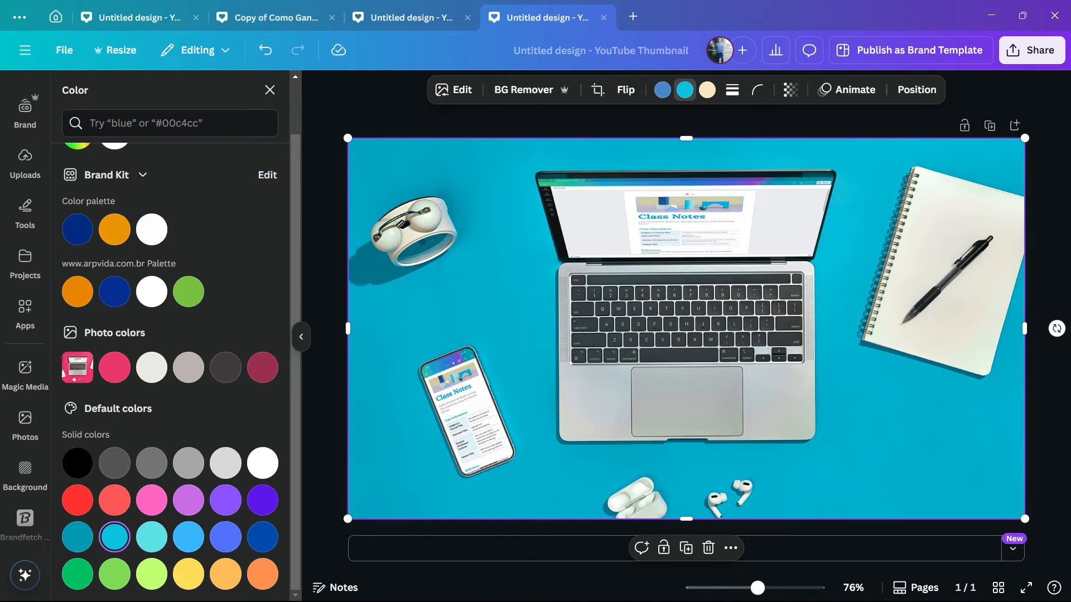
pyautogui.scroll(2, 112, 362)
pyautogui.scroll(3, 25, 313)
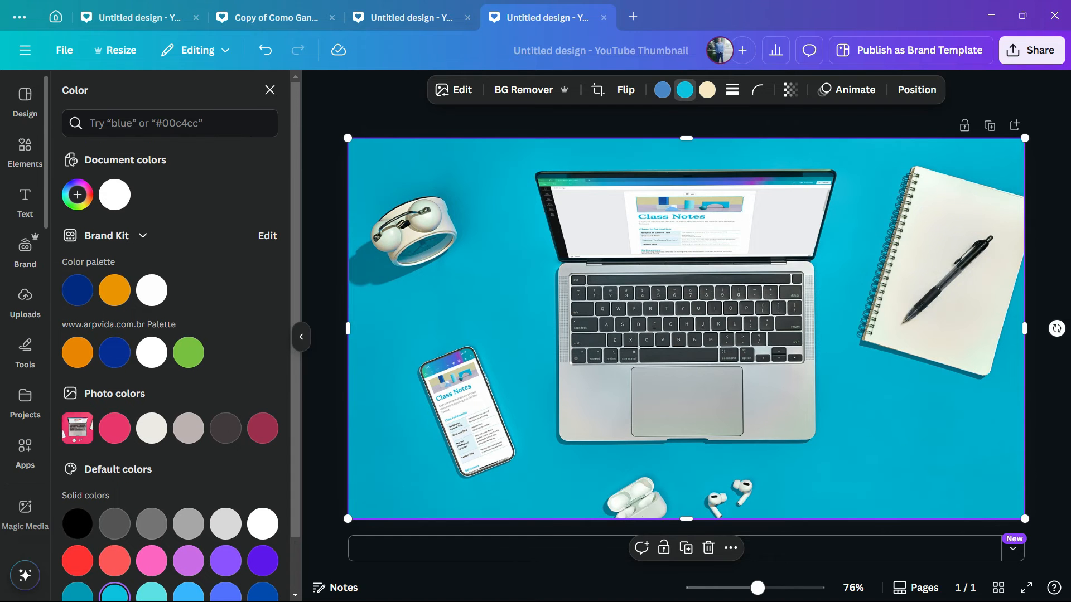
pyautogui.scroll(-3, 25, 312)
# Search the photo library for houses
pyautogui.click(25, 425)
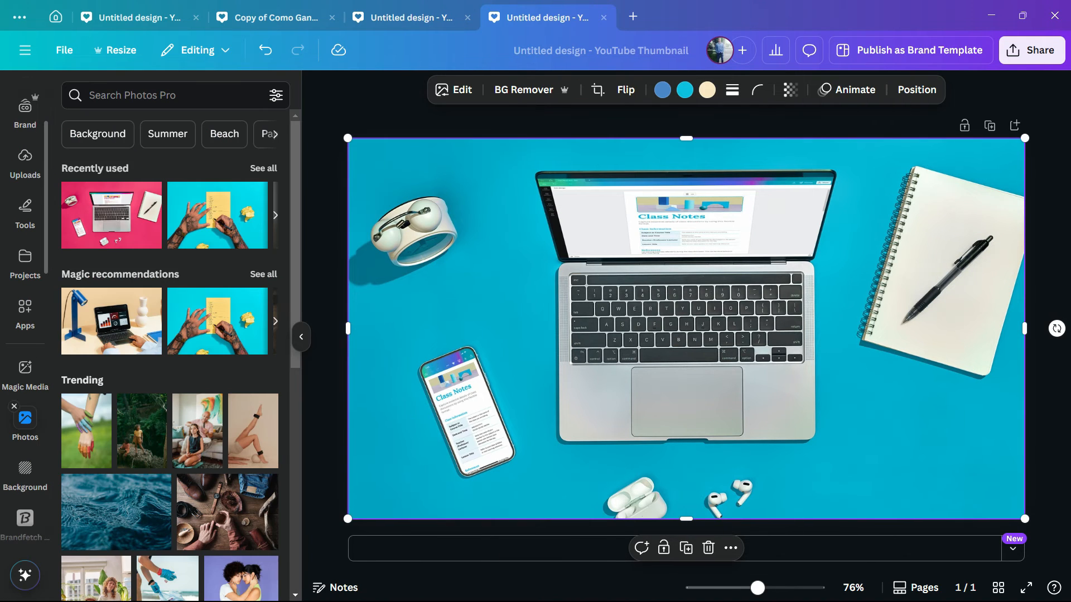
pyautogui.scroll(-2, 218, 321)
pyautogui.scroll(2, 217, 321)
pyautogui.click(167, 95)
pyautogui.write('houses')
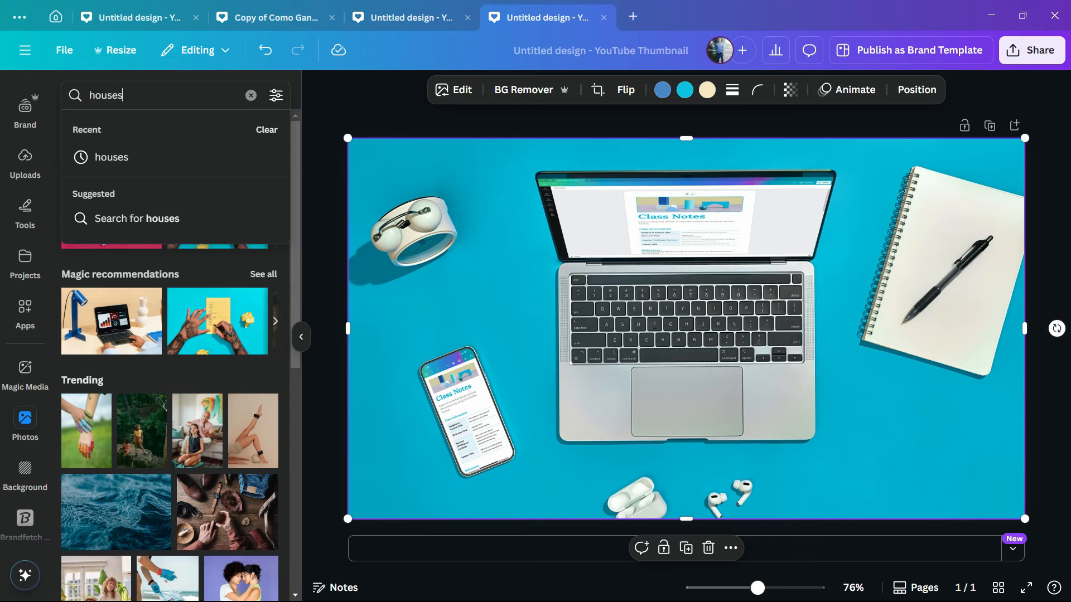
pyautogui.press('Return')
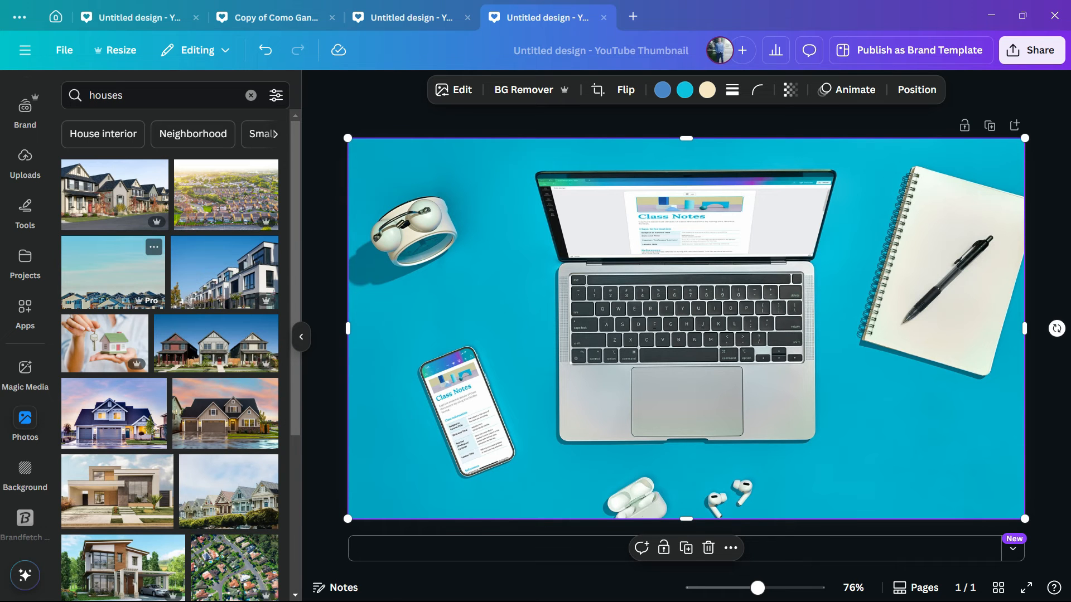
# Delete the laptop desk photo from the thumbnail
pyautogui.scroll(-2, 167, 334)
pyautogui.scroll(-5, 115, 251)
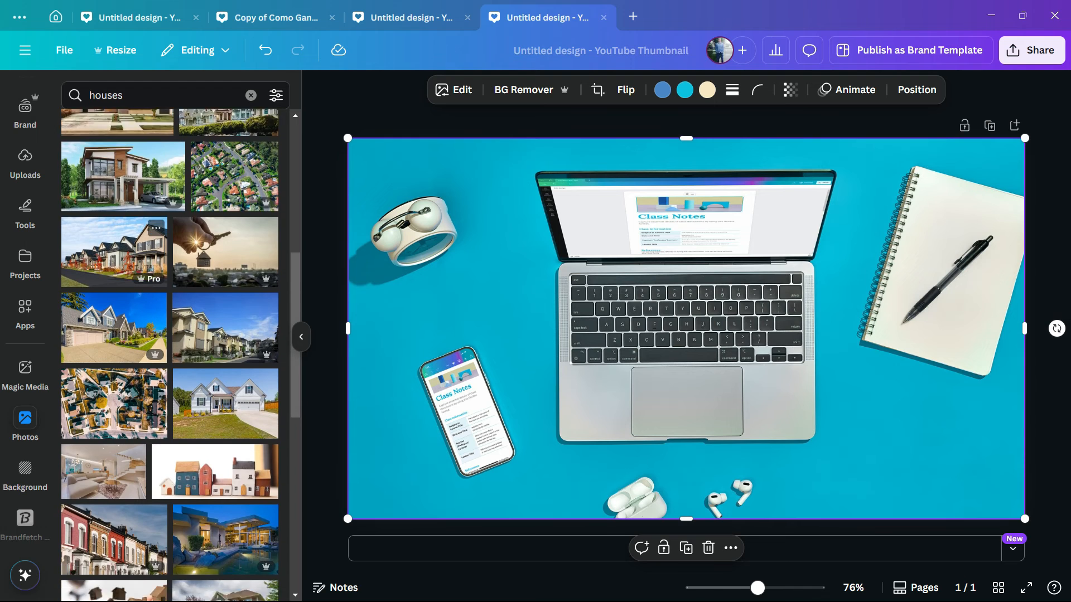
pyautogui.scroll(-2, 114, 252)
pyautogui.scroll(-5, 167, 334)
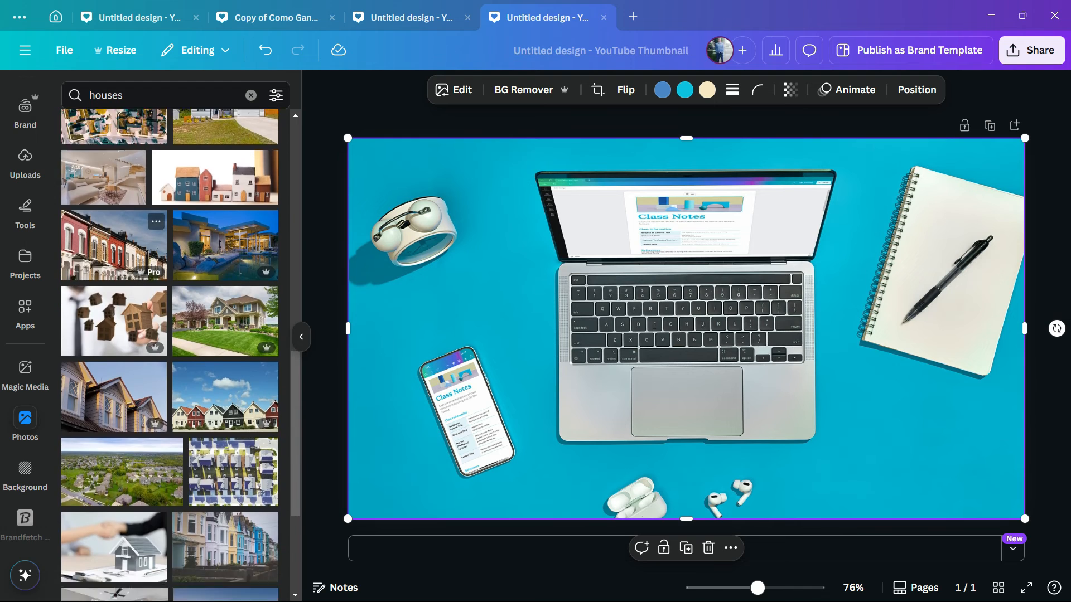
pyautogui.press('Delete')
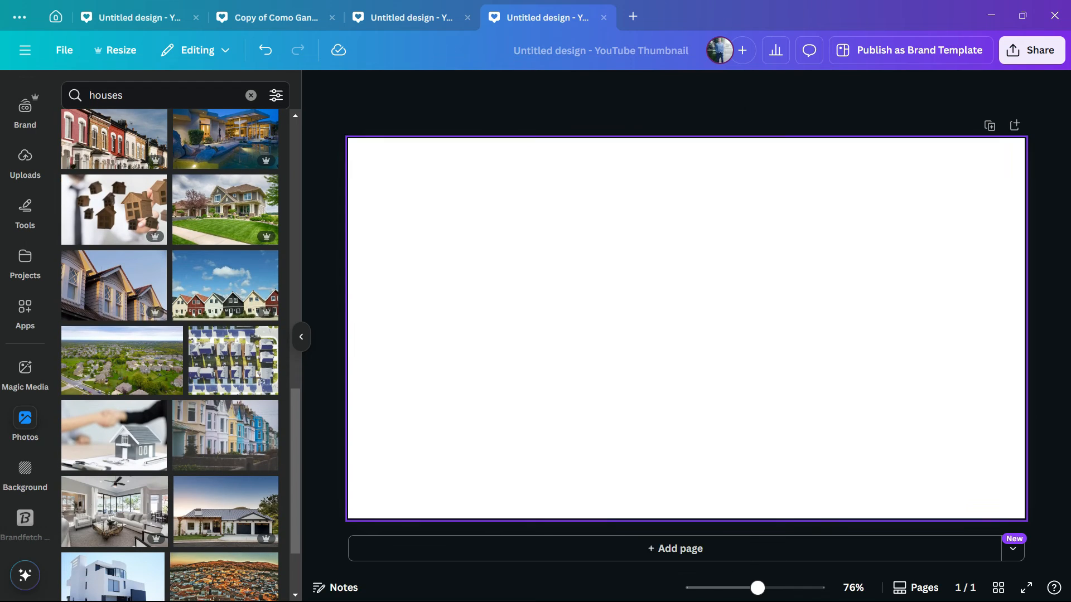
# Add the row-of-colored-houses photo to fill the thumbnail and shift it slightly upward within its crop
pyautogui.moveTo(225, 285); pyautogui.dragTo(558, 262)
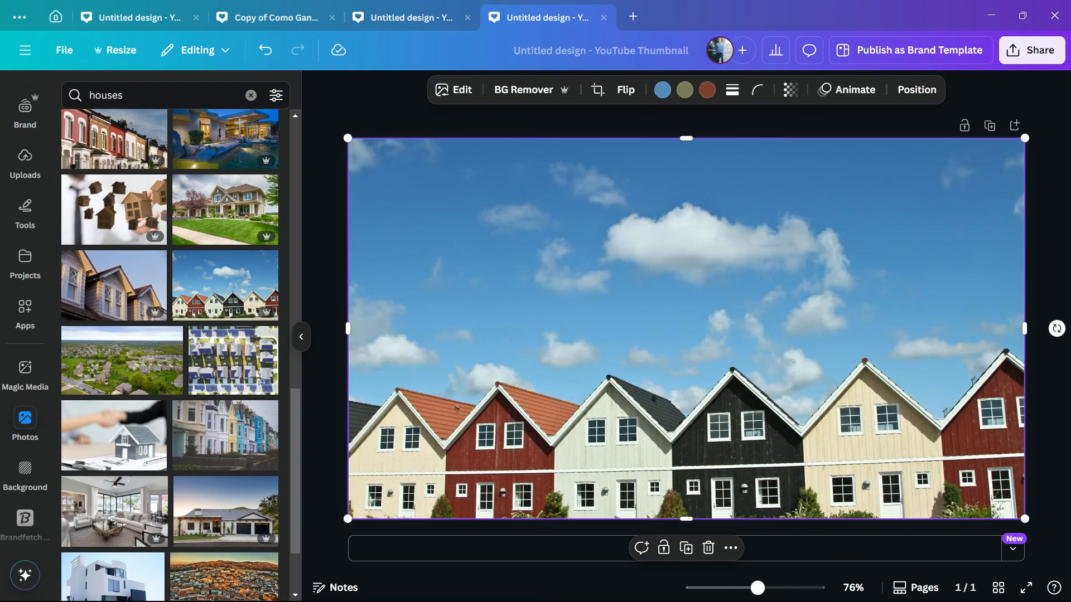
pyautogui.doubleClick(687, 329)
pyautogui.moveTo(686, 329); pyautogui.dragTo(686, 295)
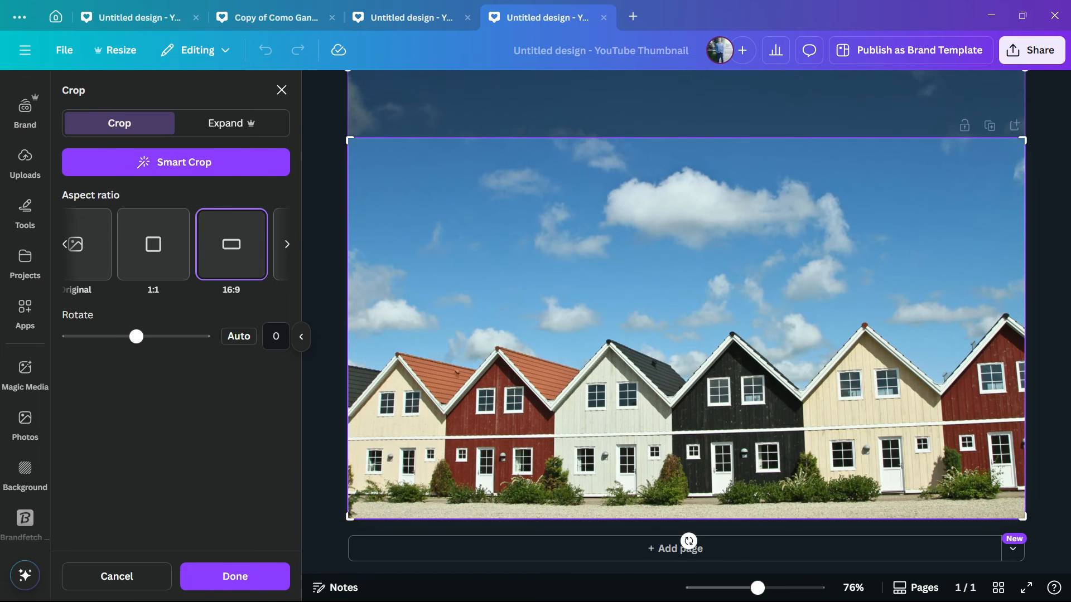
pyautogui.press('Return')
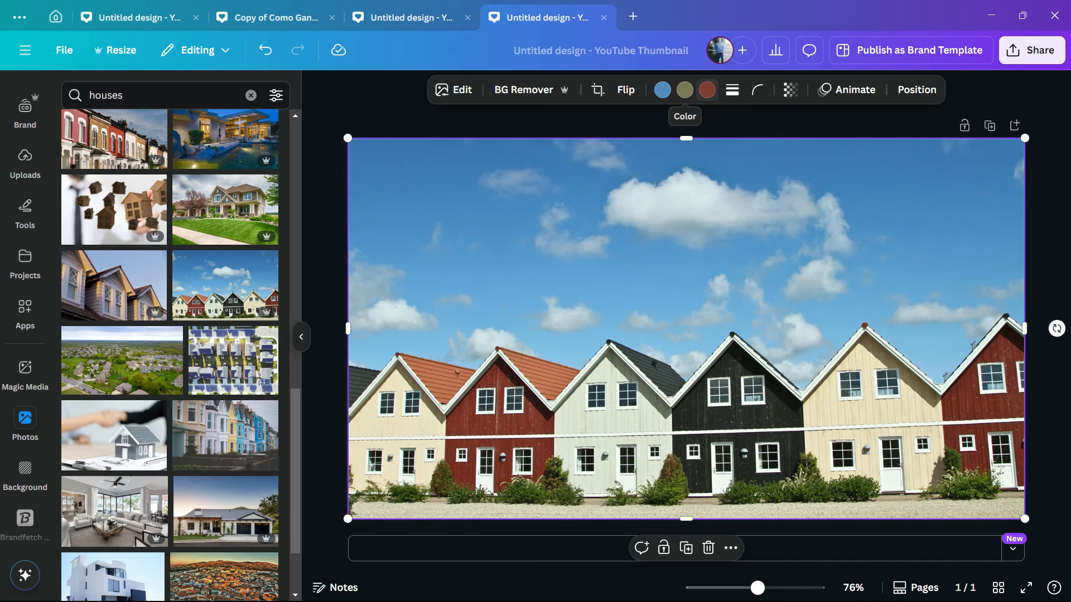
# Recolor the photo's red houses to orange
pyautogui.click(707, 89)
pyautogui.scroll(-2, 223, 429)
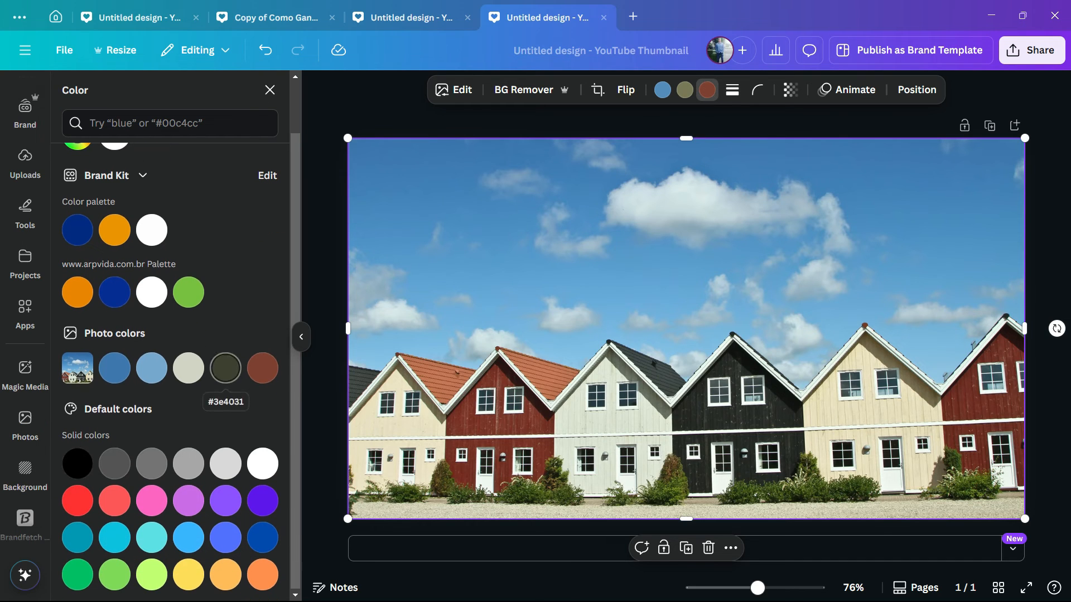
pyautogui.click(263, 500)
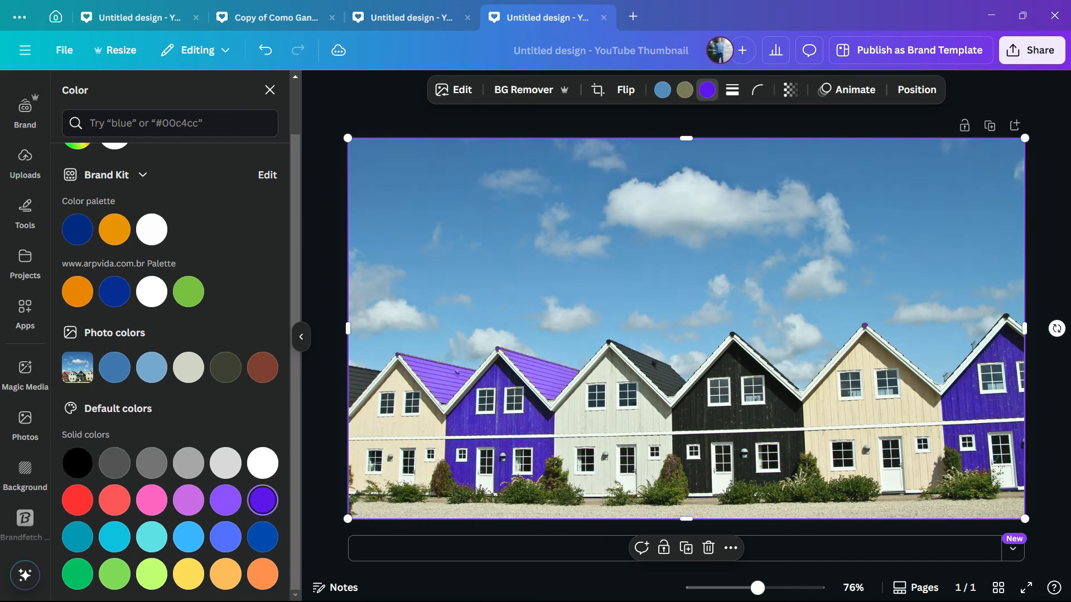
pyautogui.click(151, 537)
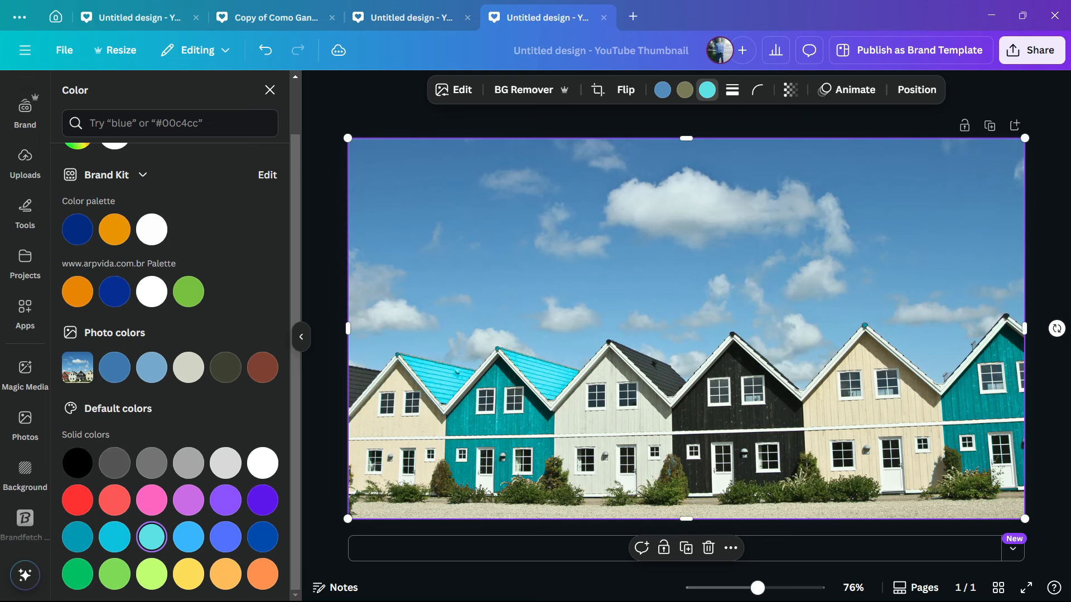
pyautogui.click(114, 574)
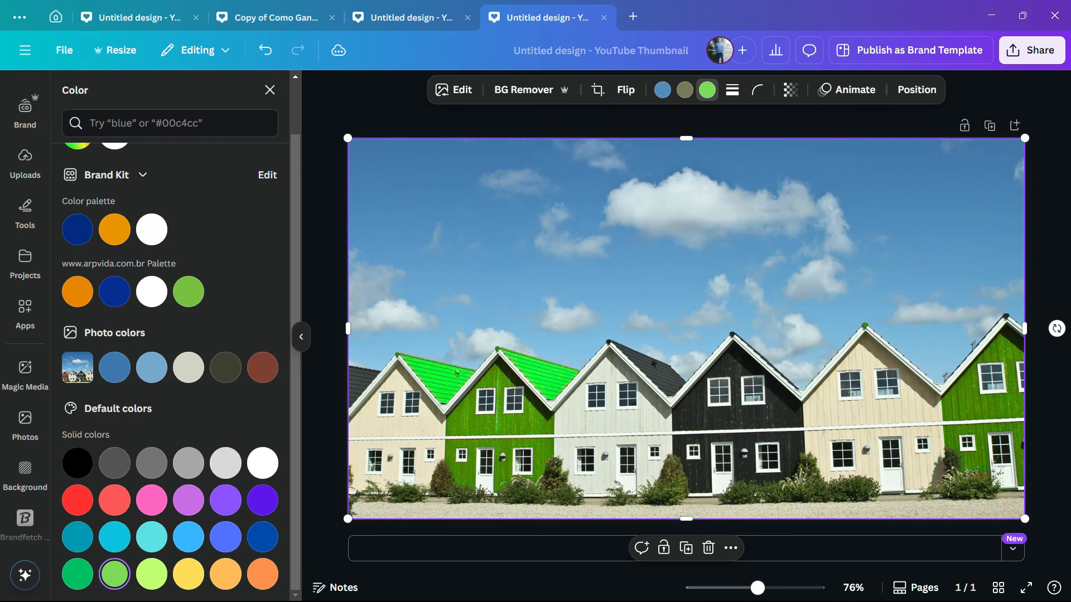
pyautogui.click(262, 574)
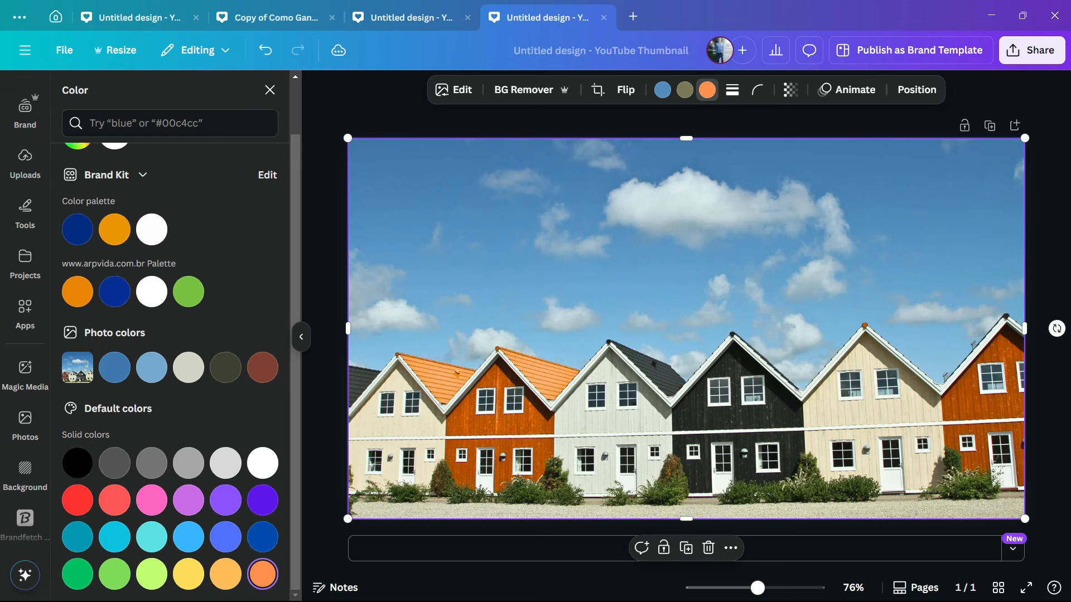
pyautogui.click(226, 574)
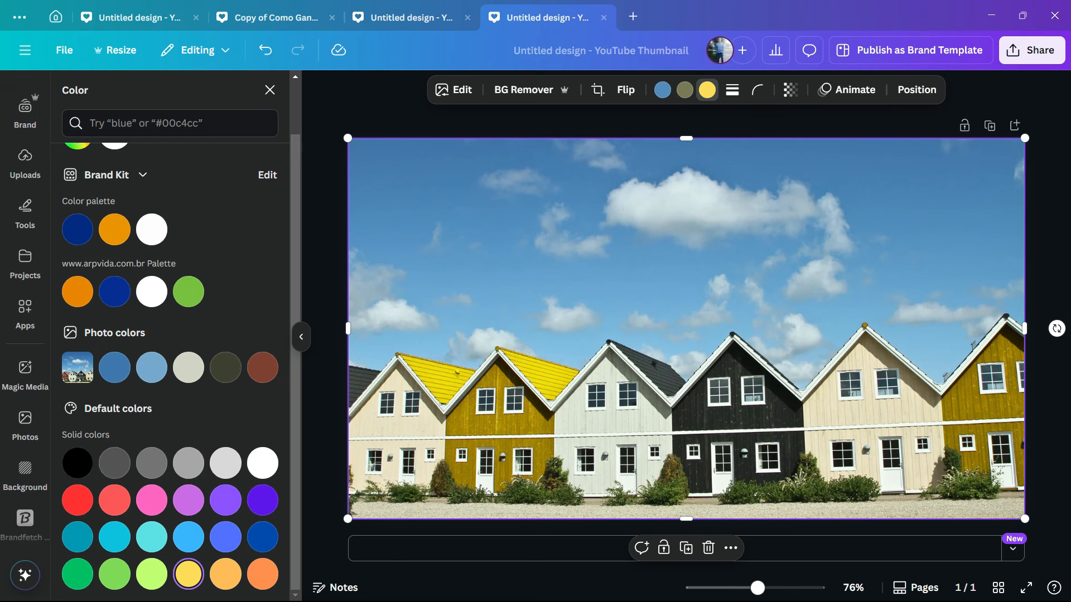
pyautogui.click(226, 574)
pyautogui.click(263, 574)
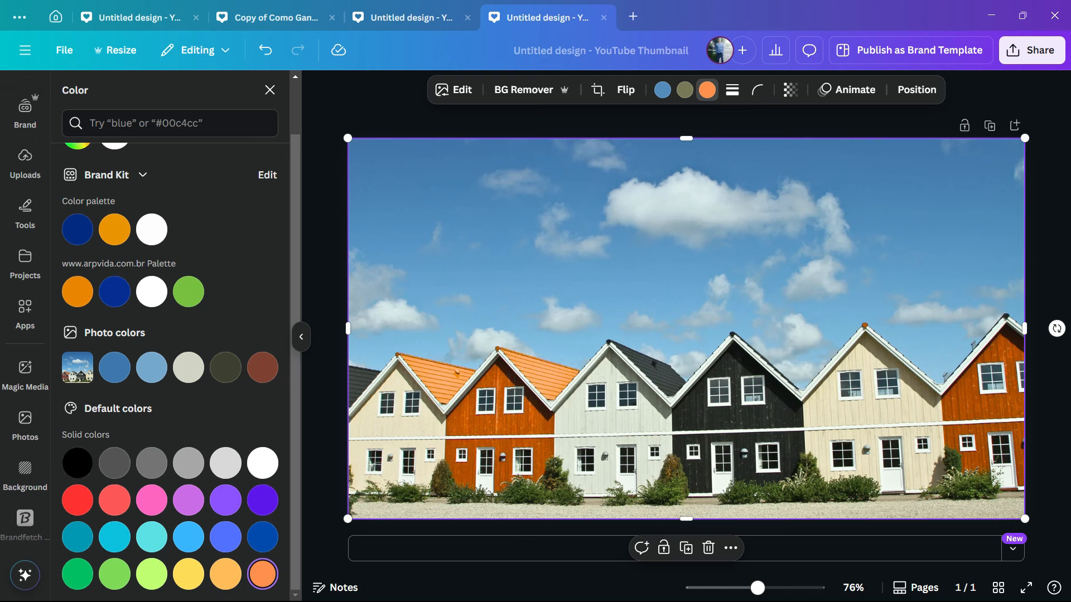
# Recolor the photo's dark olive tone, covering the cream houses and shrubs, to green
pyautogui.click(684, 89)
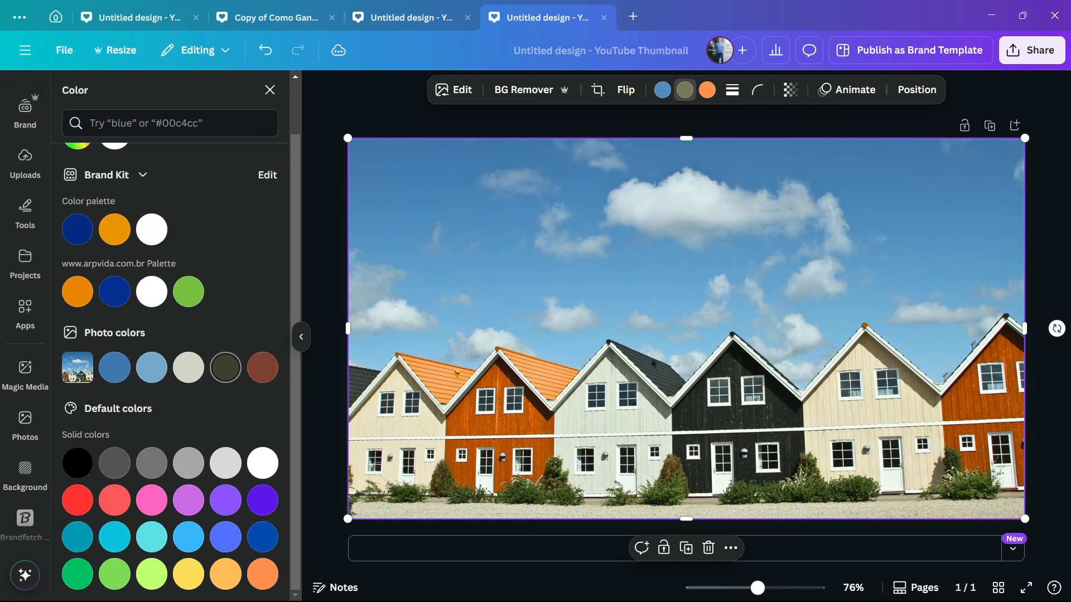
pyautogui.click(225, 368)
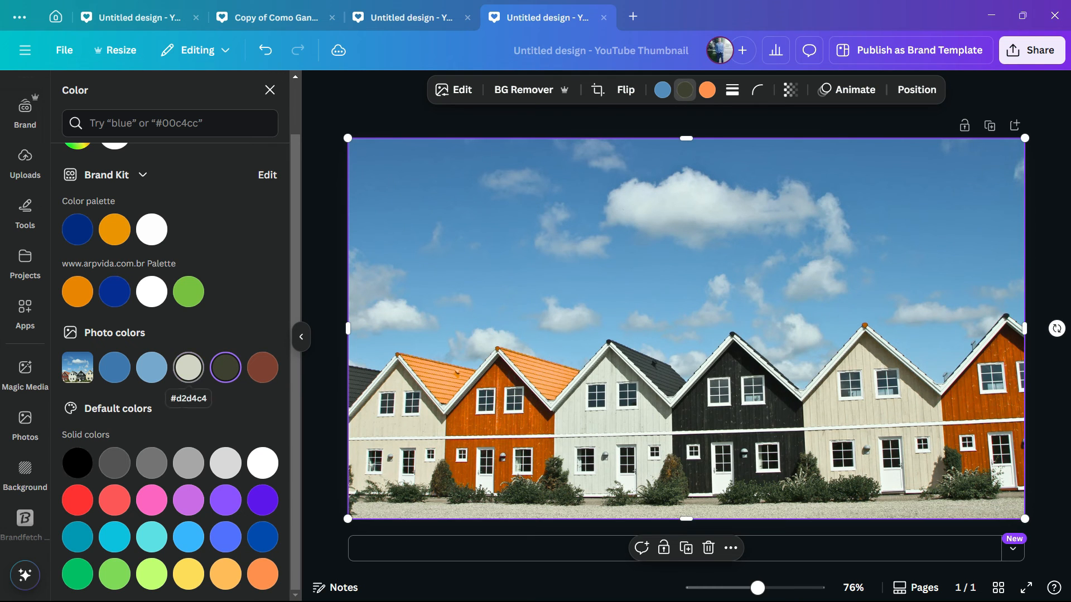
pyautogui.click(188, 368)
pyautogui.click(152, 368)
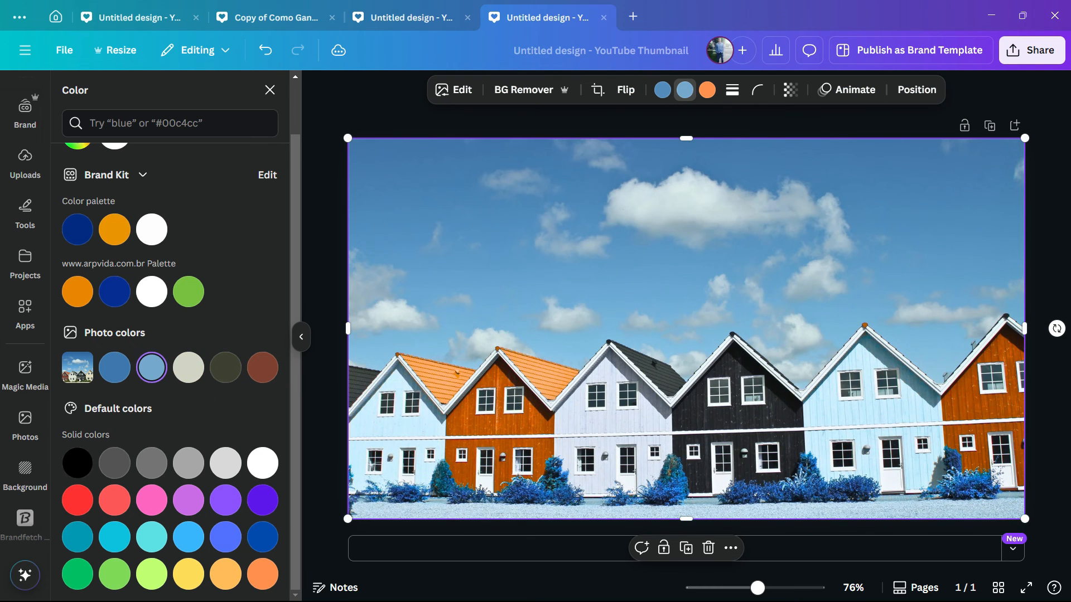
pyautogui.click(226, 367)
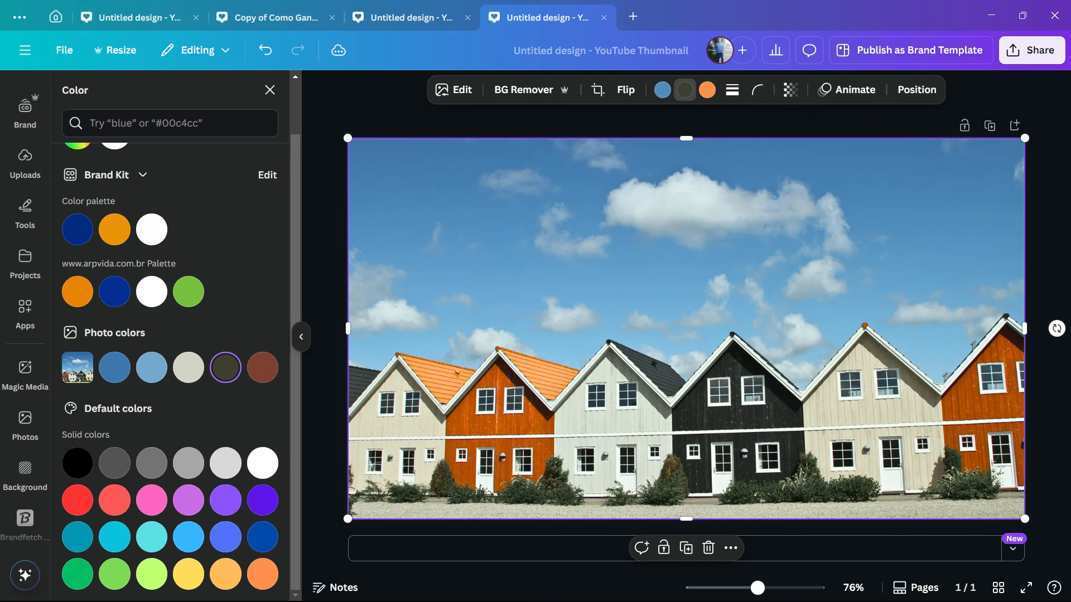
pyautogui.click(151, 537)
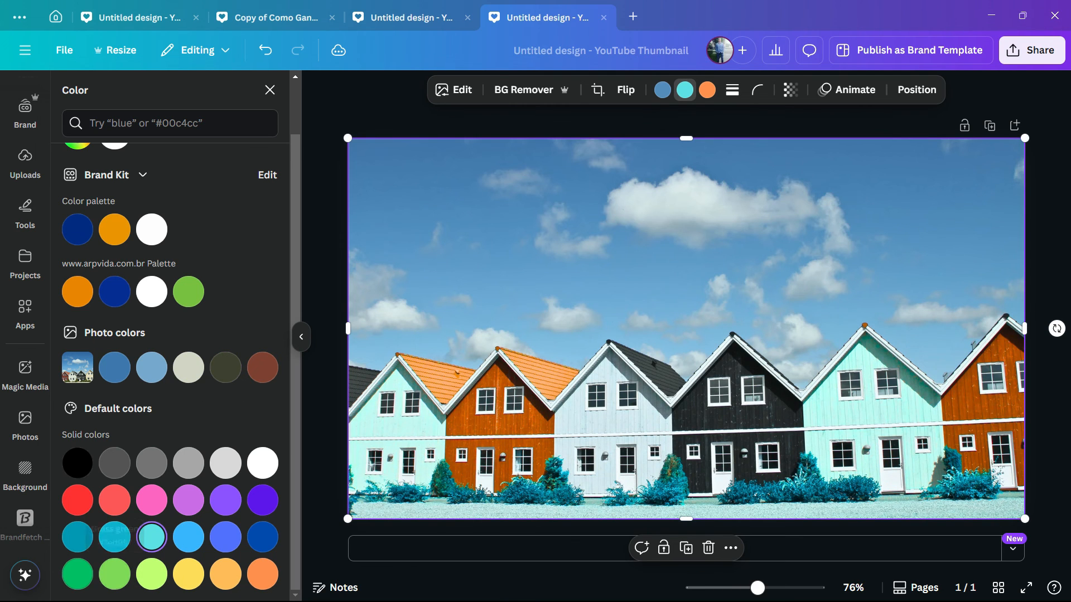
pyautogui.click(78, 574)
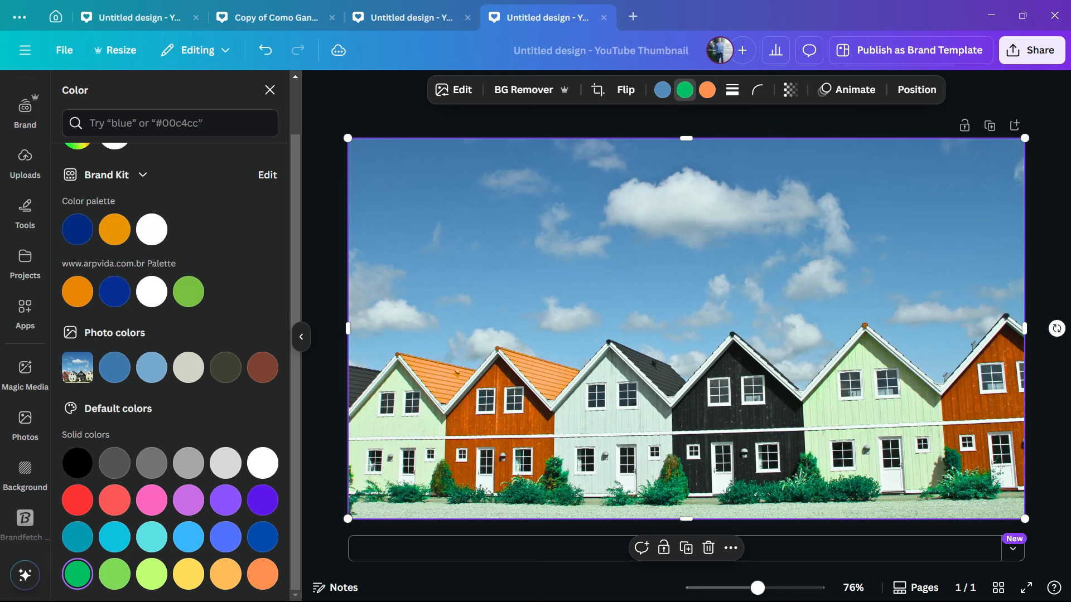
# Recolor the photo's blue sky to purple
pyautogui.click(662, 90)
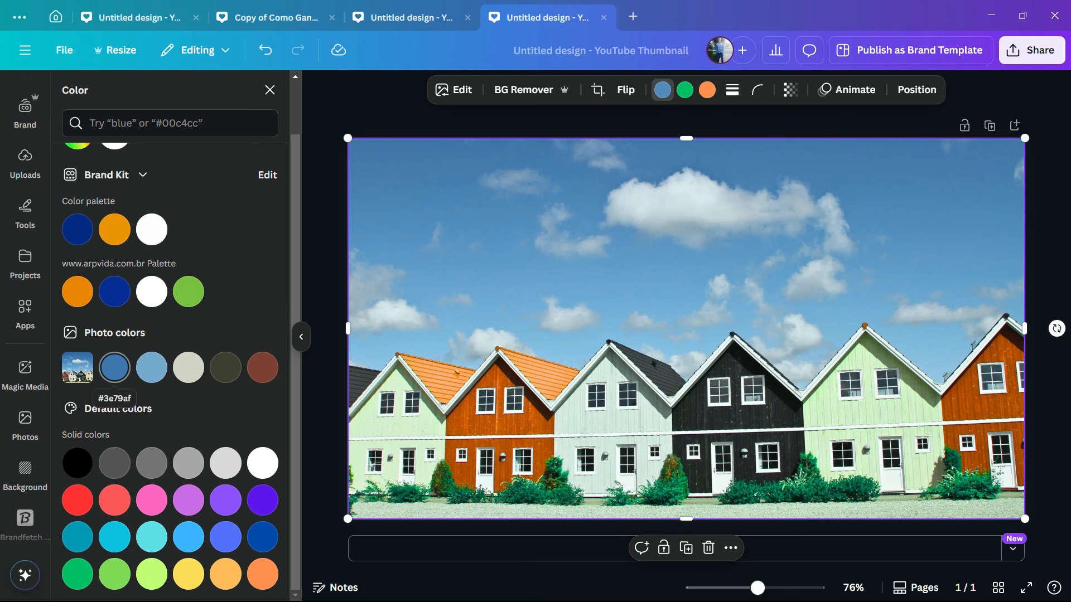
pyautogui.click(152, 501)
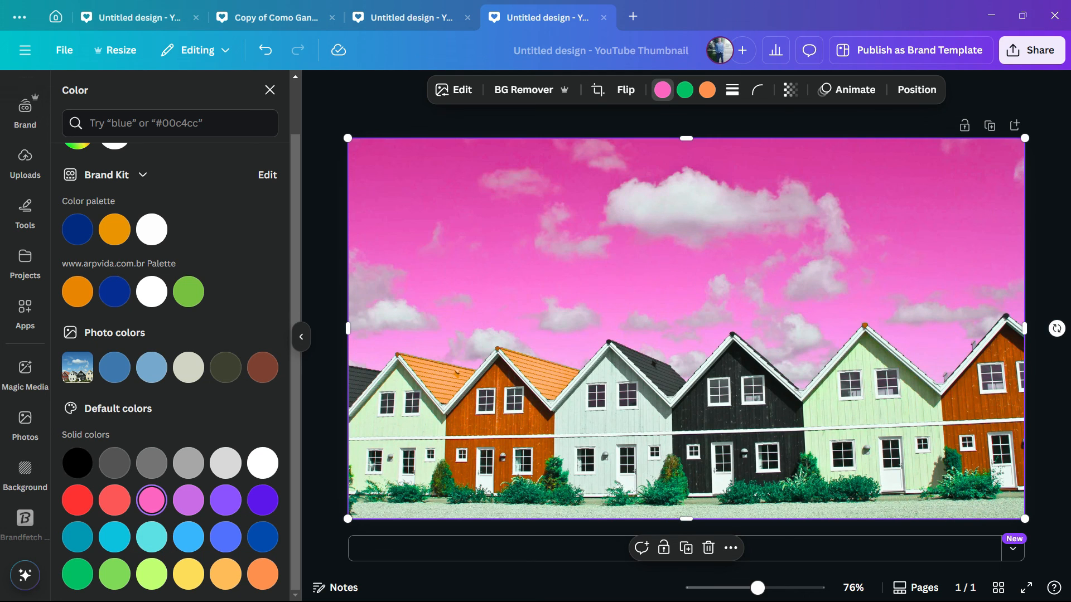
pyautogui.click(188, 500)
pyautogui.click(225, 501)
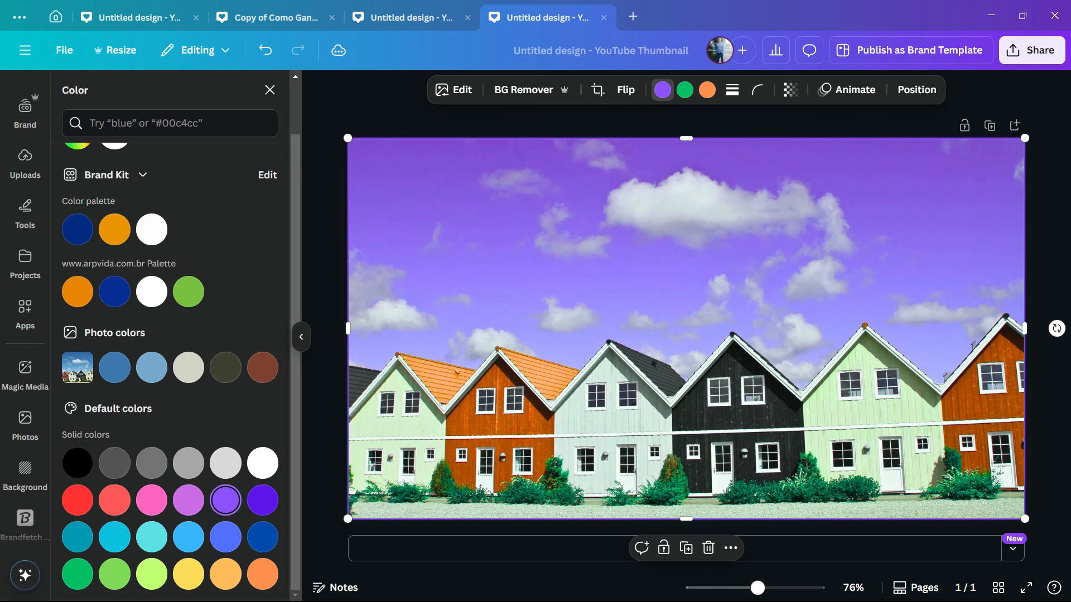